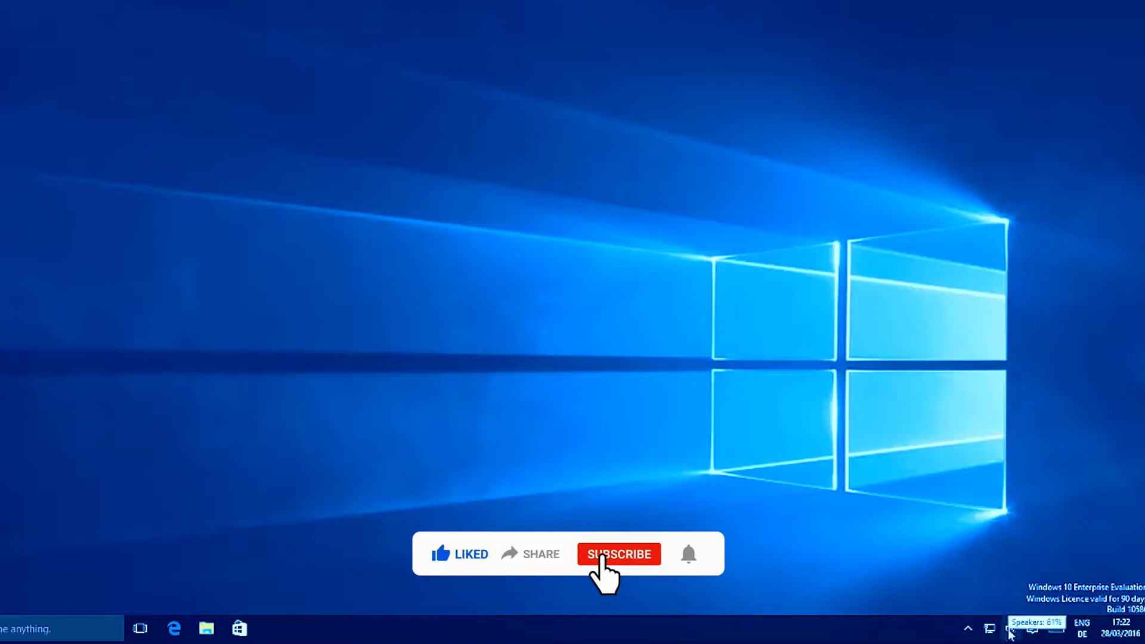
- Drop the speaker volume to 0, toggle mute off and on, then raise it back to 50
{"action": "left_click", "coordinate": [1010, 631]}
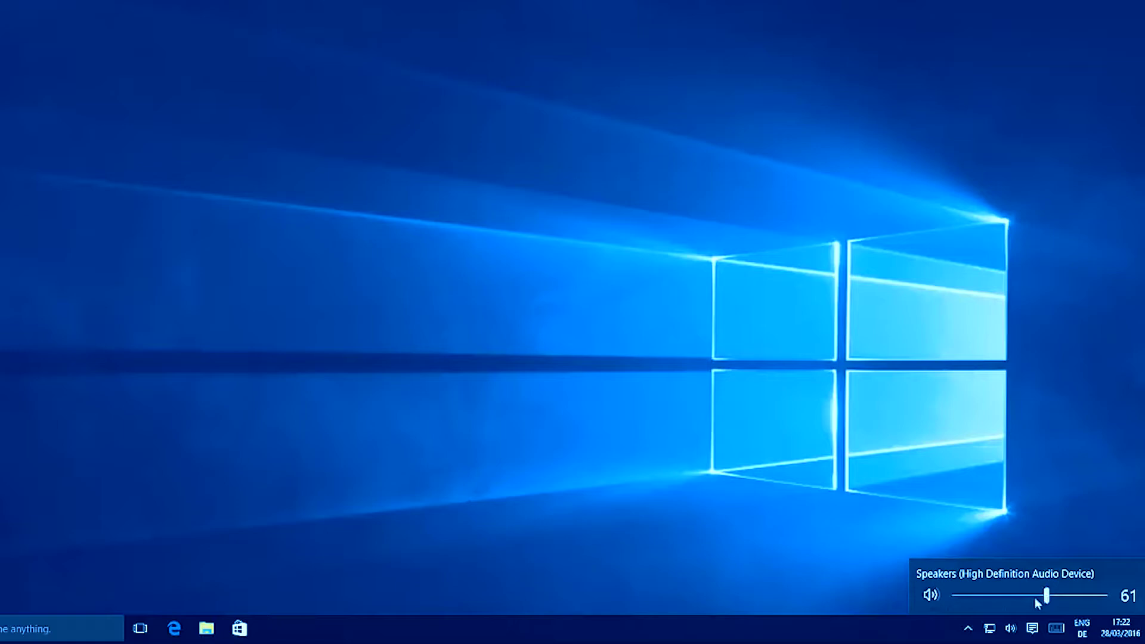
{"action": "left_click_drag", "start_coordinate": [1046, 596], "coordinate": [1022, 596]}
{"action": "left_click", "coordinate": [958, 596]}
{"action": "left_click", "coordinate": [929, 595]}
{"action": "left_click", "coordinate": [954, 598]}
{"action": "left_click_drag", "start_coordinate": [956, 599], "coordinate": [1049, 596]}
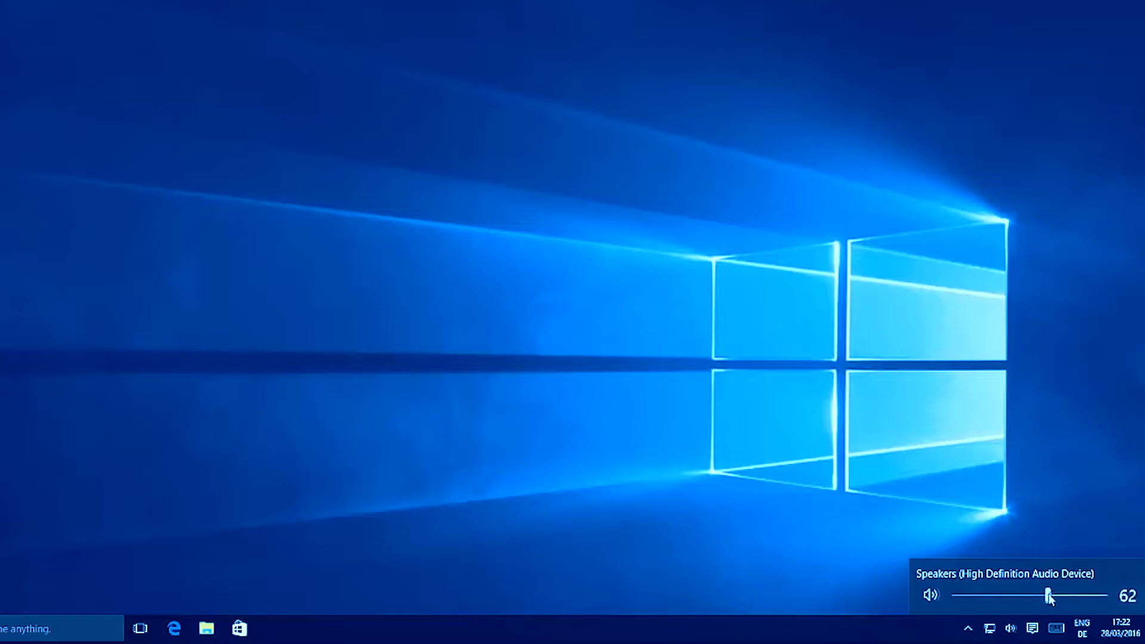
{"action": "left_click", "coordinate": [936, 497]}
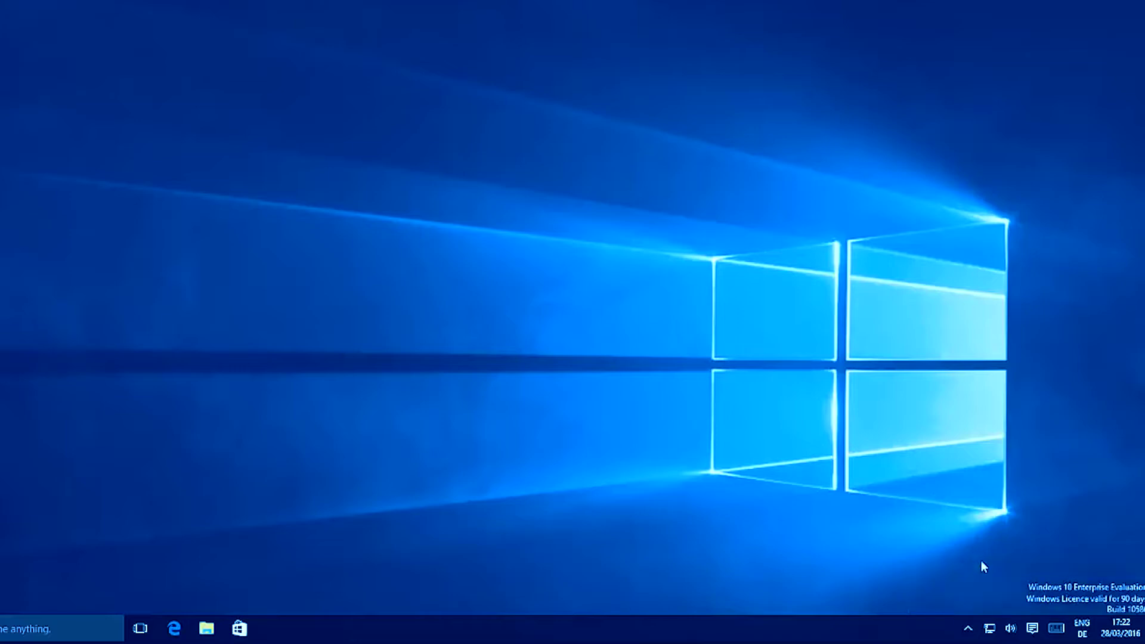
{"action": "right_click", "coordinate": [1010, 627]}
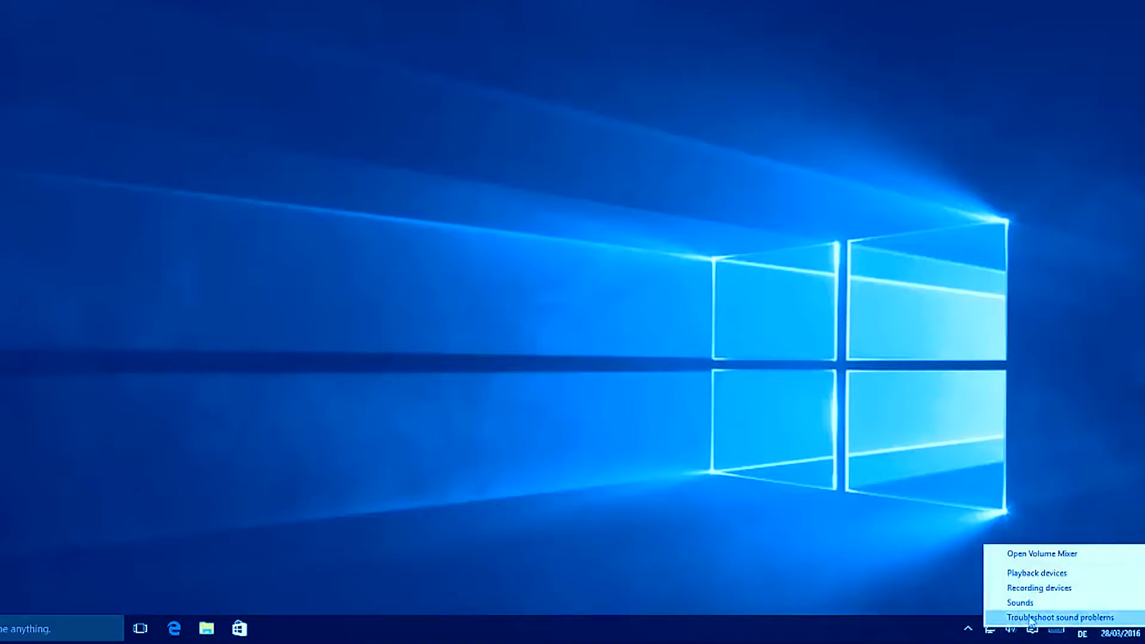
{"action": "left_click", "coordinate": [1041, 618]}
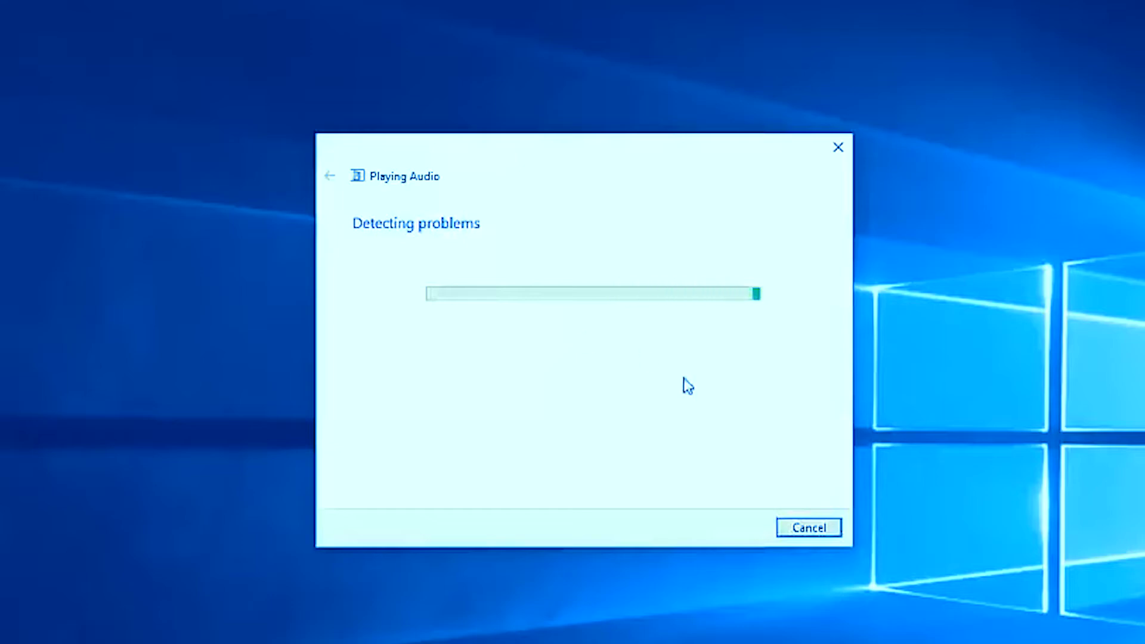
{"action": "left_click", "coordinate": [802, 526]}
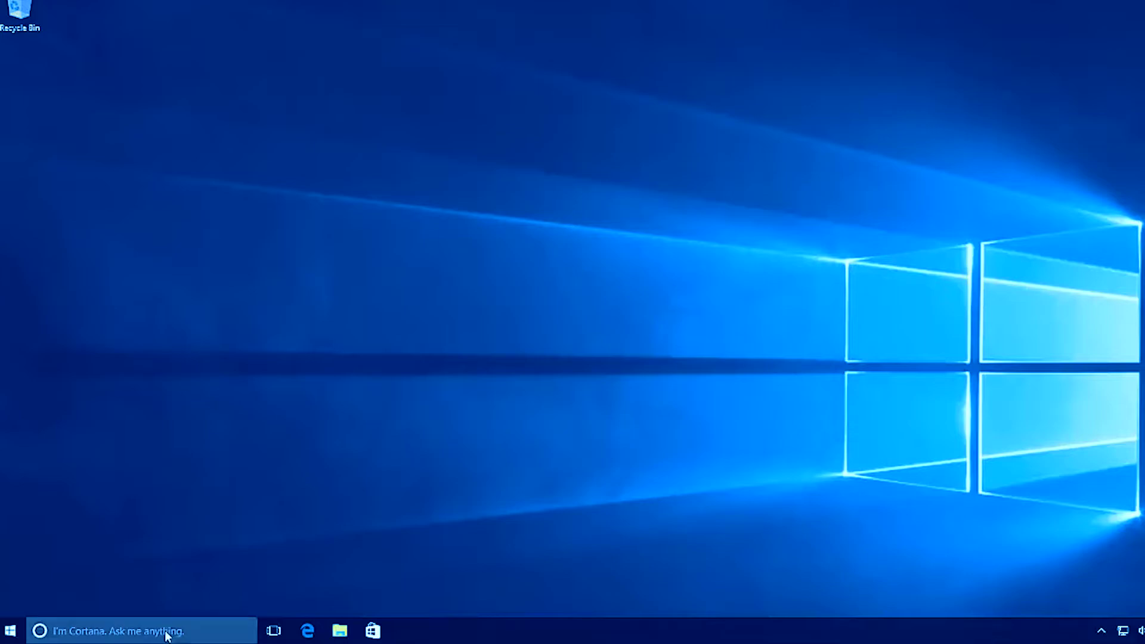
- Search Cortana for 'device manager' and open the Device Manager result
{"action": "left_click", "coordinate": [167, 635]}
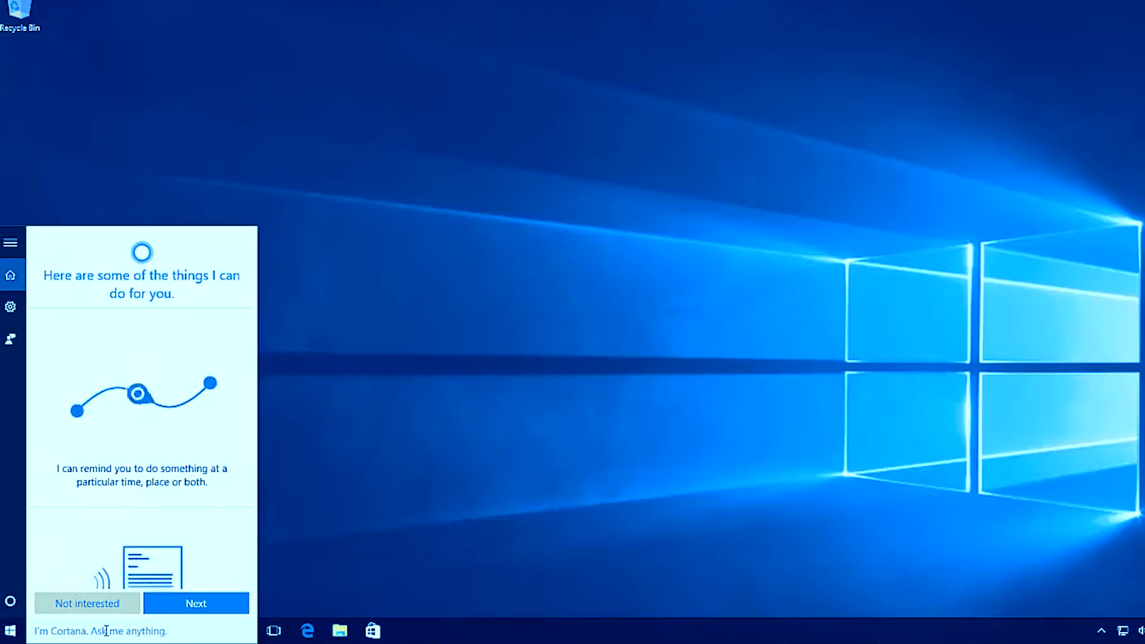
{"action": "type", "text": "device"}
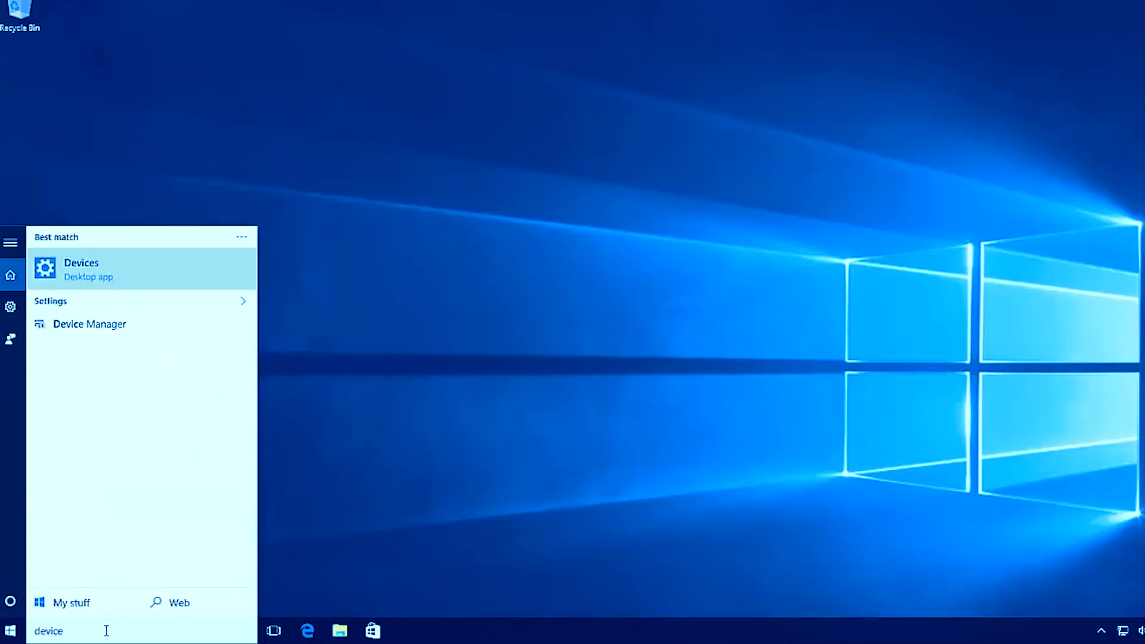
{"action": "type", "text": " manager"}
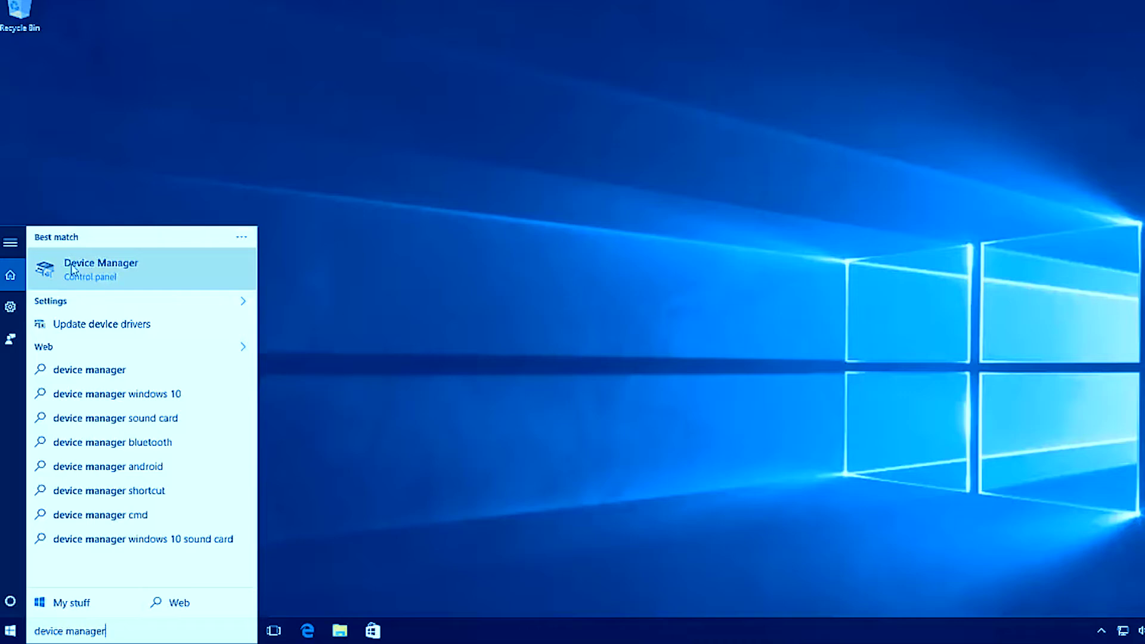
{"action": "left_click", "coordinate": [102, 275]}
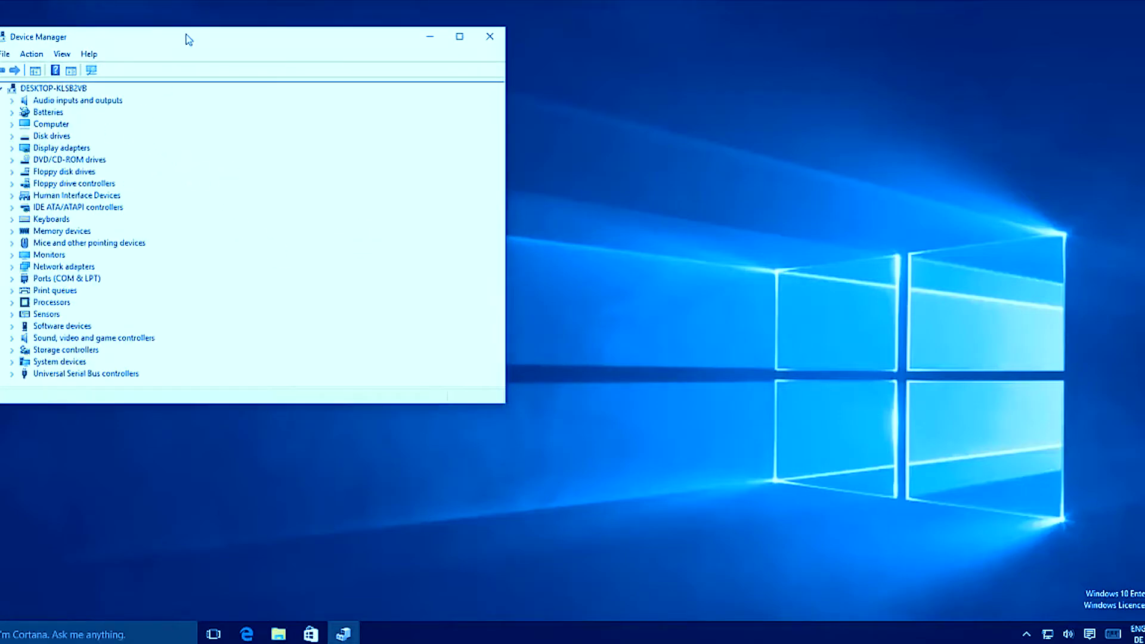
- Centre and enlarge Device Manager, expand Sound, video and game controllers, and select High Definition Audio Device
{"action": "left_click_drag", "start_coordinate": [189, 39], "coordinate": [368, 98]}
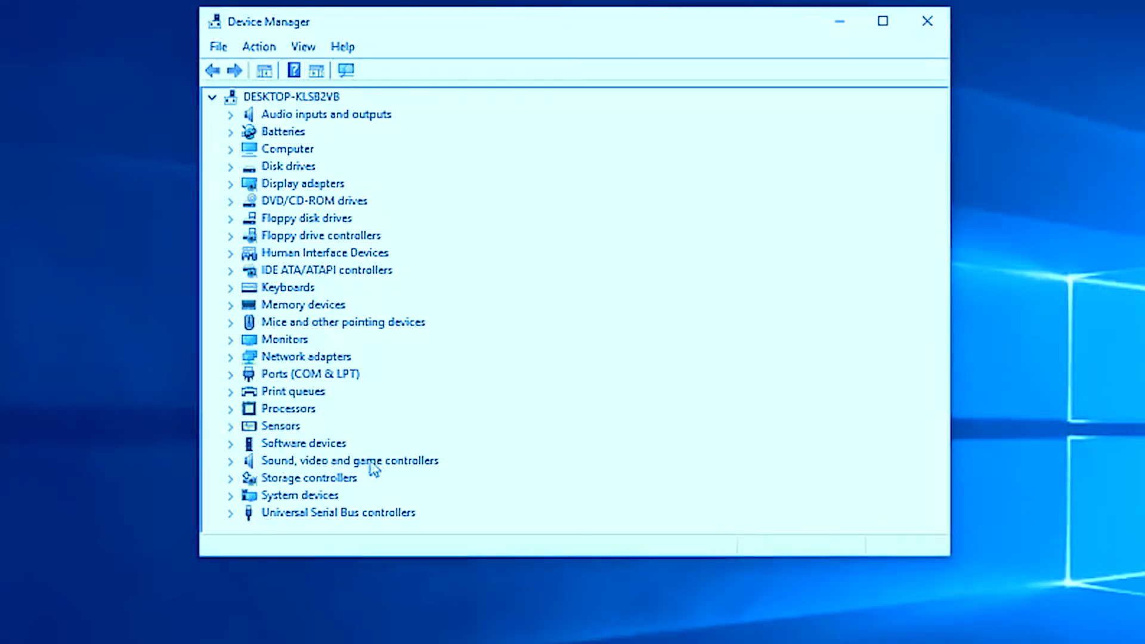
{"action": "left_click", "coordinate": [270, 469]}
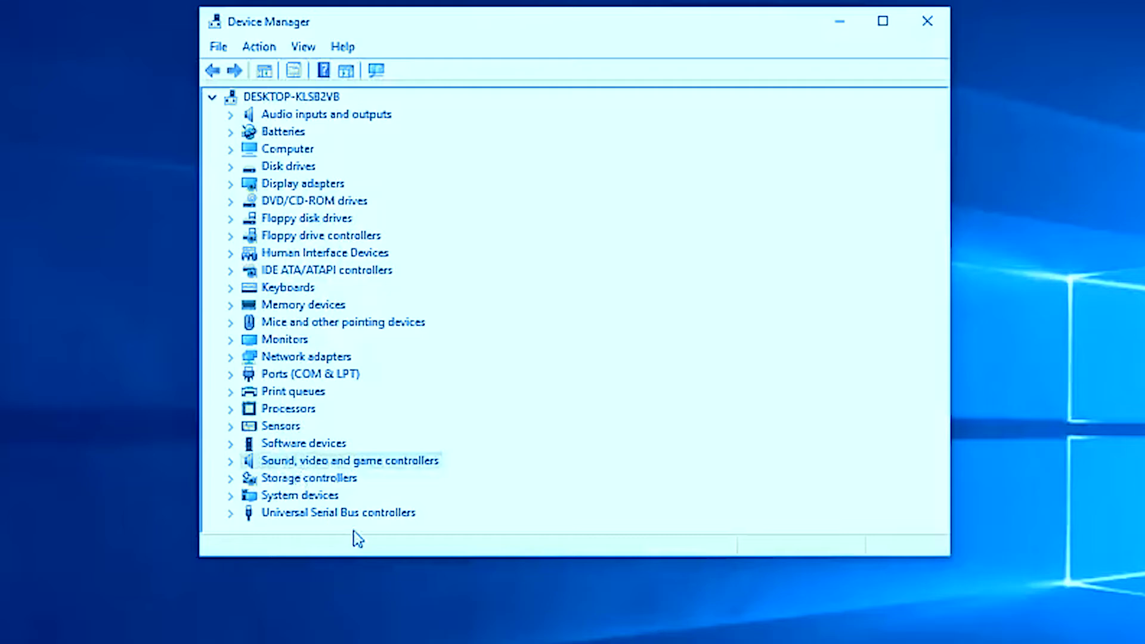
{"action": "left_click_drag", "start_coordinate": [368, 556], "coordinate": [367, 643]}
{"action": "left_click", "coordinate": [231, 465]}
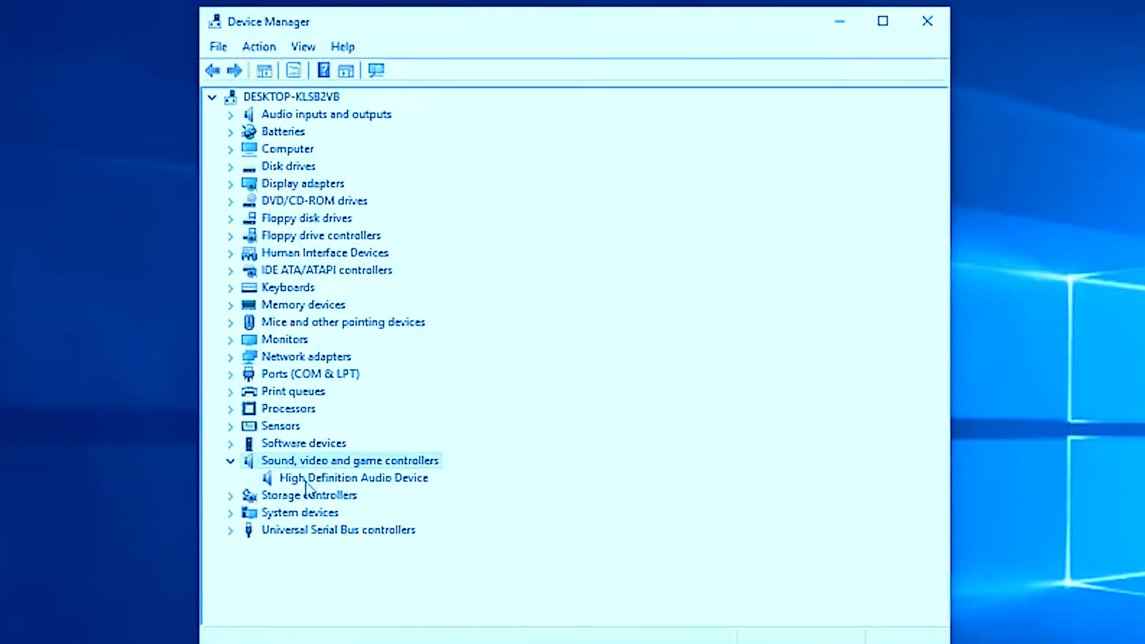
{"action": "left_click", "coordinate": [363, 480]}
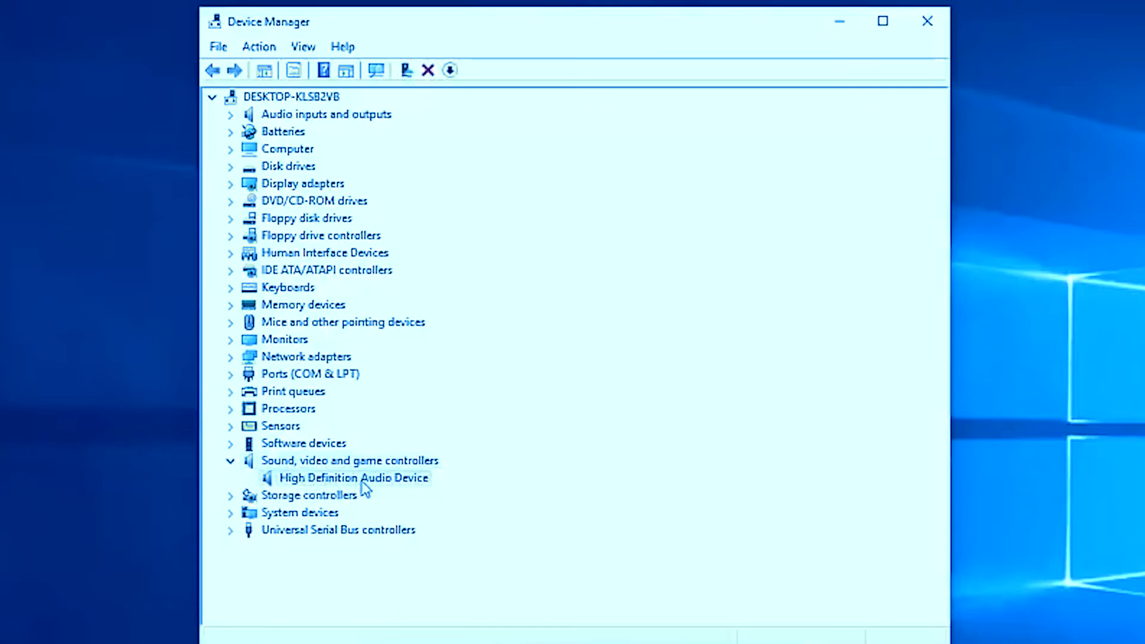
- Show the High Definition Audio Device Properties on the Driver tab, version 10.0.10586.0
{"action": "right_click", "coordinate": [362, 483]}
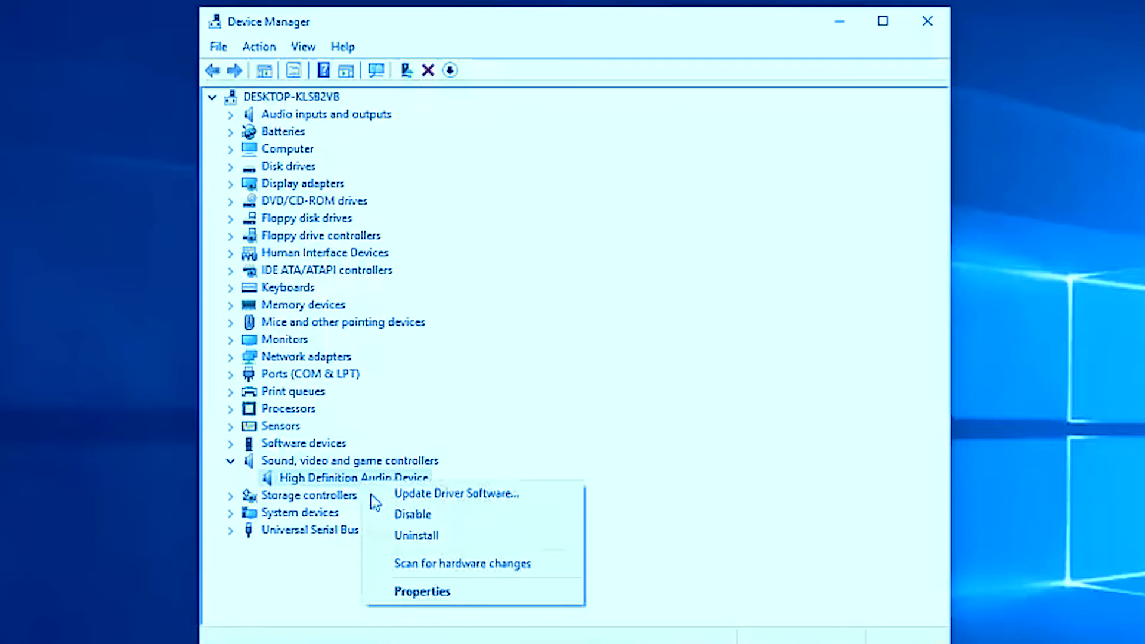
{"action": "left_click", "coordinate": [429, 591]}
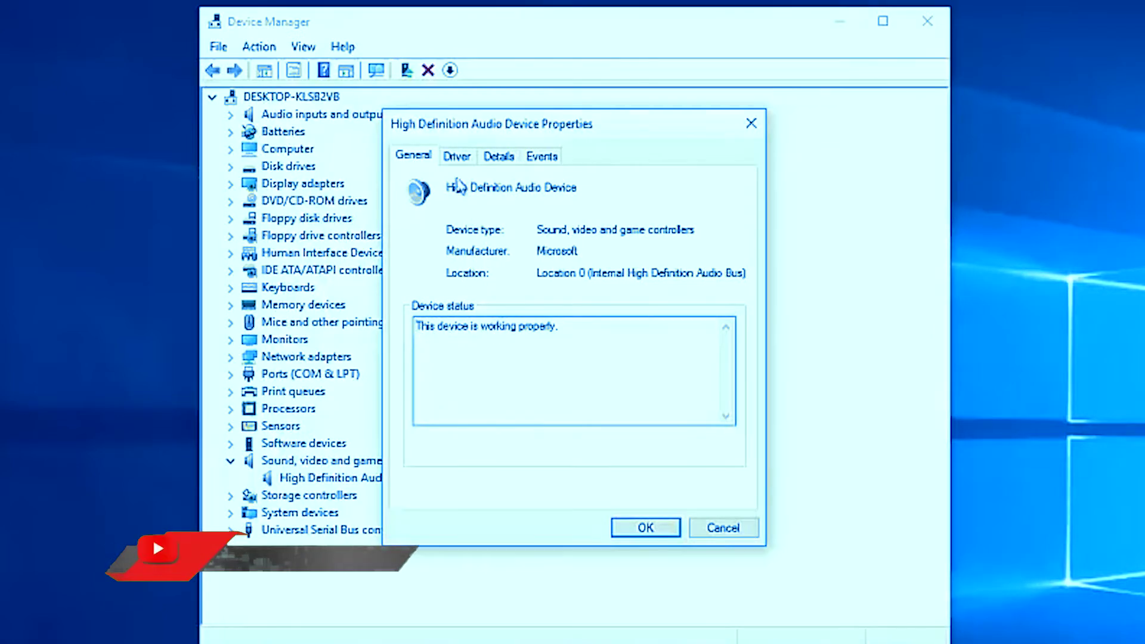
{"action": "left_click", "coordinate": [464, 163]}
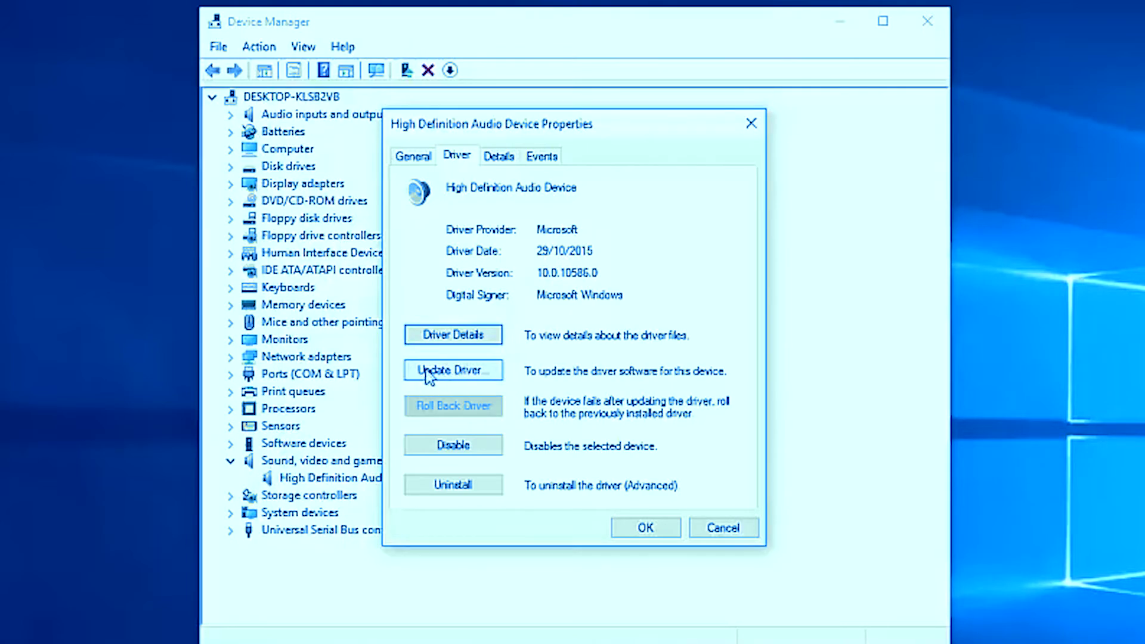
{"action": "left_click", "coordinate": [444, 381]}
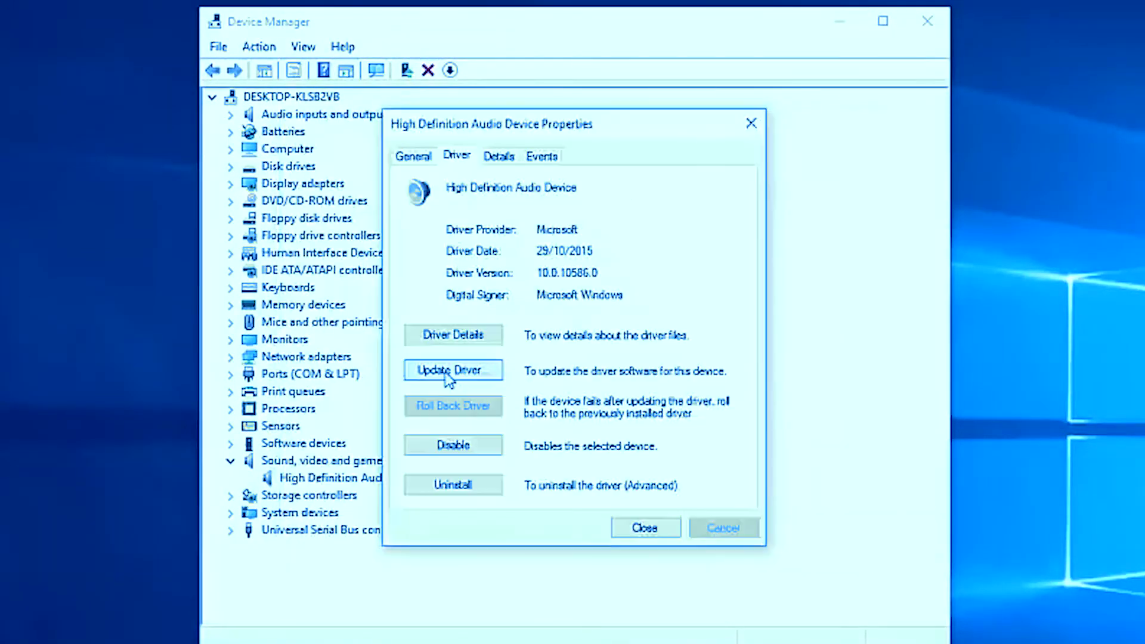
- Browse for driver software manually and list the compatible device drivers on the computer
{"action": "left_click", "coordinate": [448, 371]}
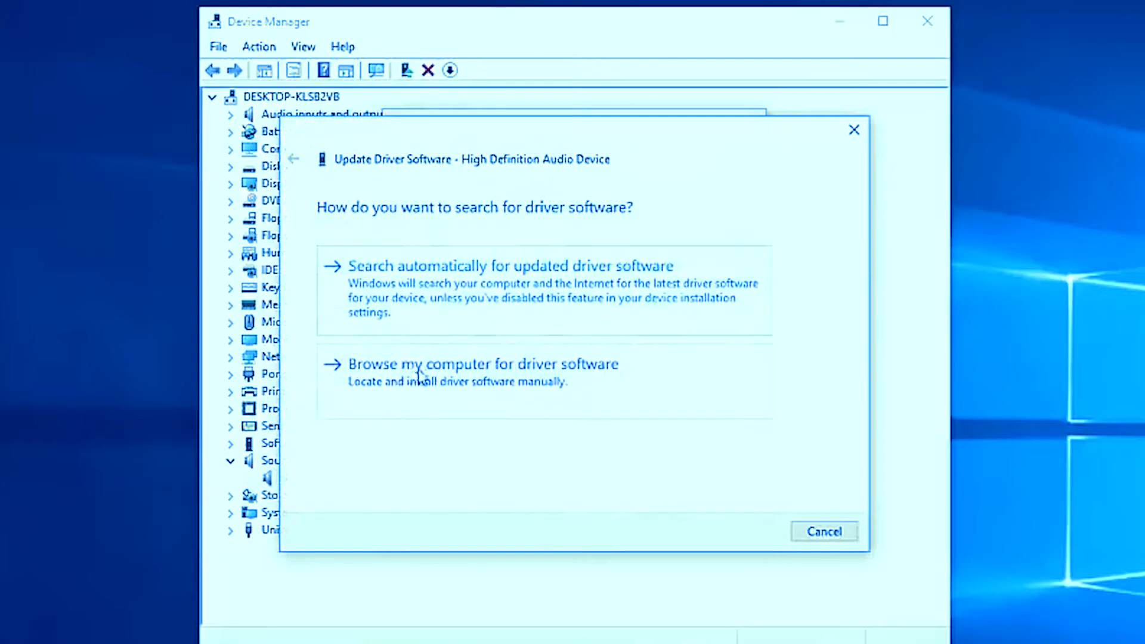
{"action": "left_click", "coordinate": [459, 378]}
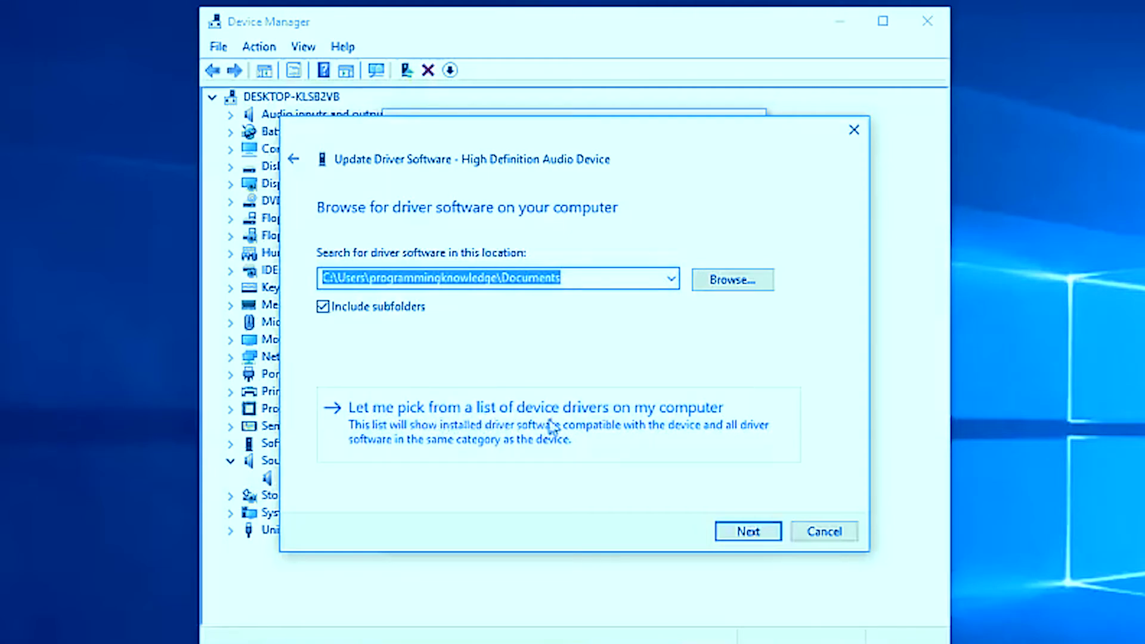
{"action": "left_click", "coordinate": [474, 421]}
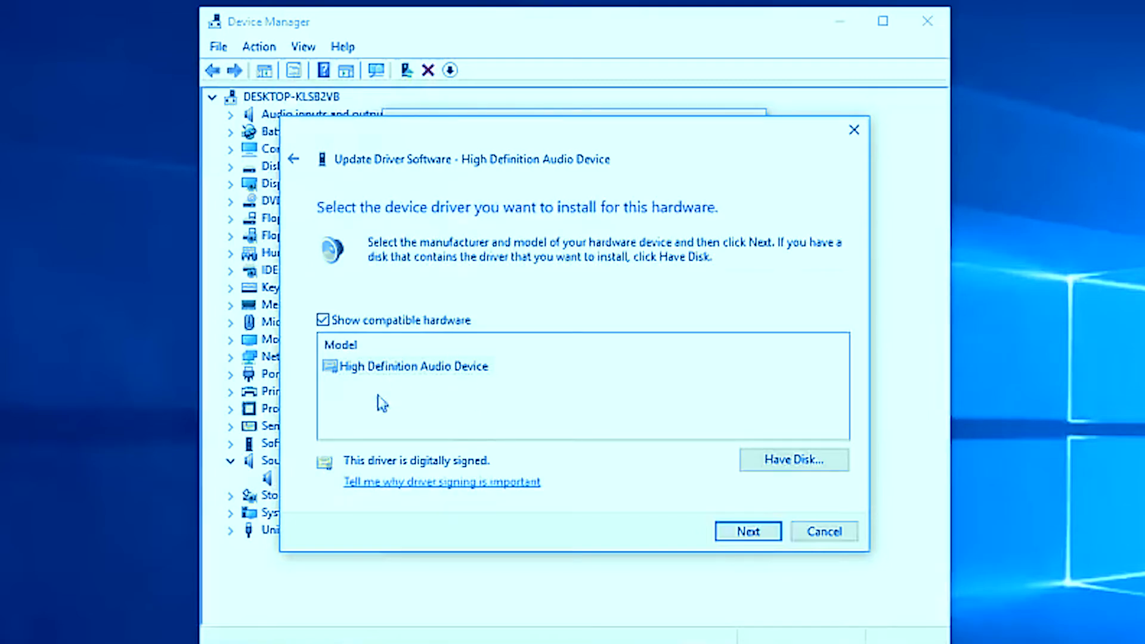
- Select the High Definition Audio Device model and proceed with installing it
{"action": "left_click", "coordinate": [442, 368]}
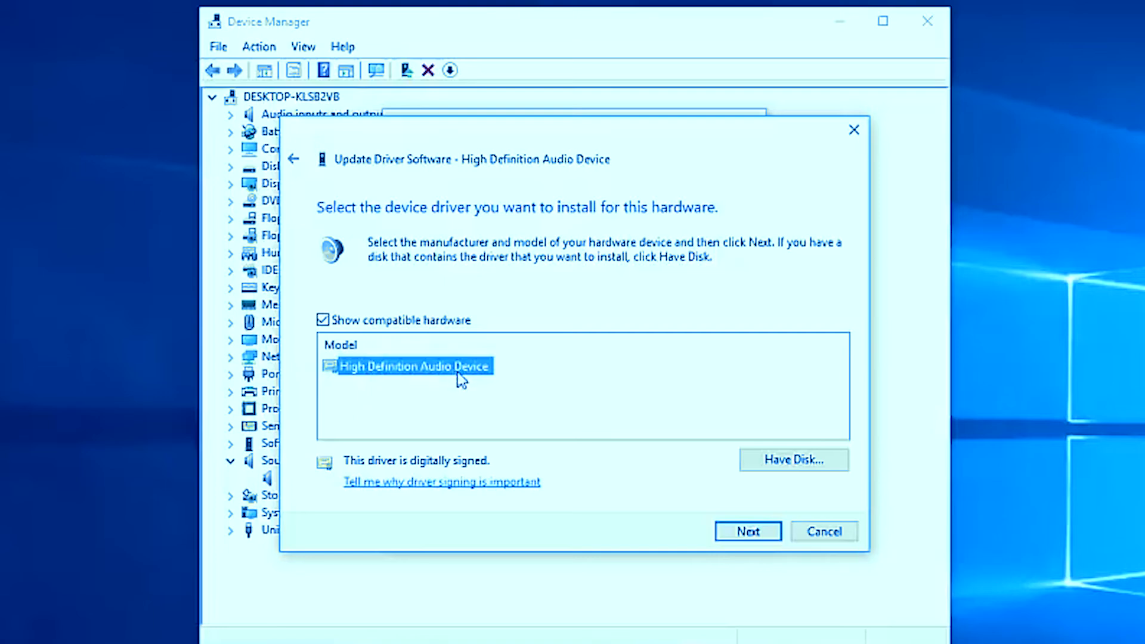
{"action": "left_click", "coordinate": [746, 532]}
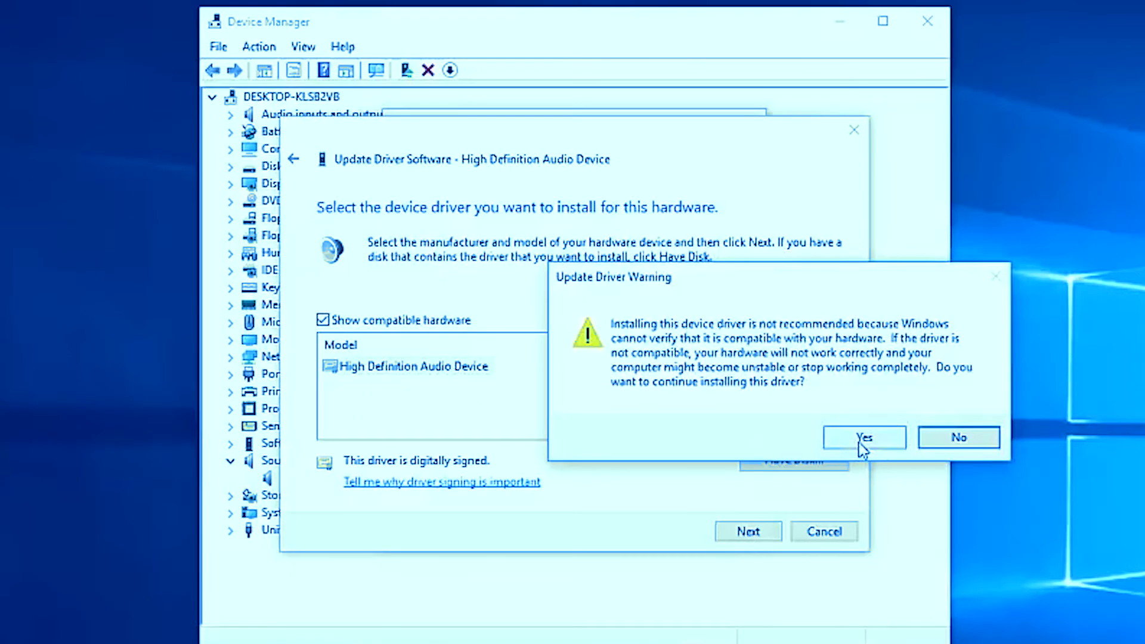
- Confirm the driver install despite the warning, close the wizard and Properties, and reselect the audio device
{"action": "left_click", "coordinate": [860, 441]}
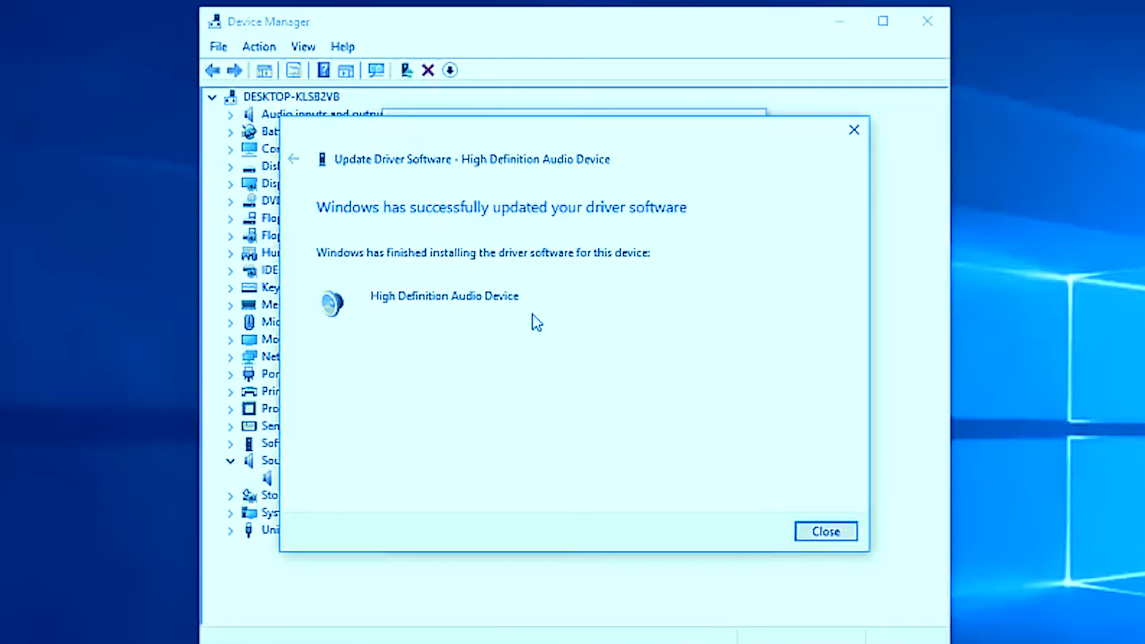
{"action": "left_click", "coordinate": [799, 532]}
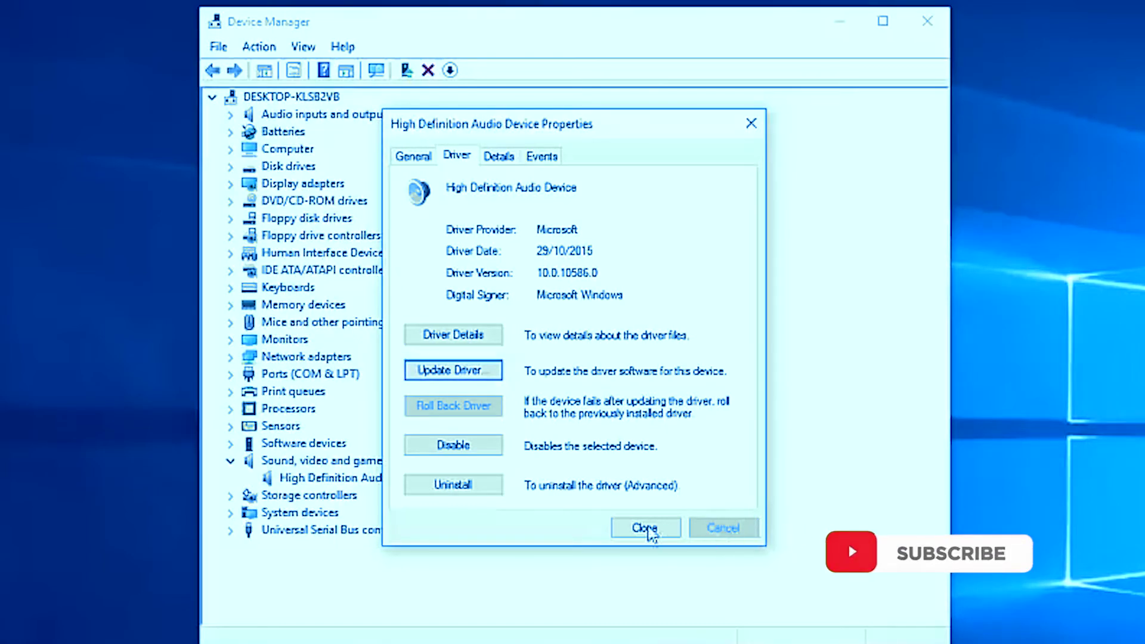
{"action": "left_click", "coordinate": [646, 527]}
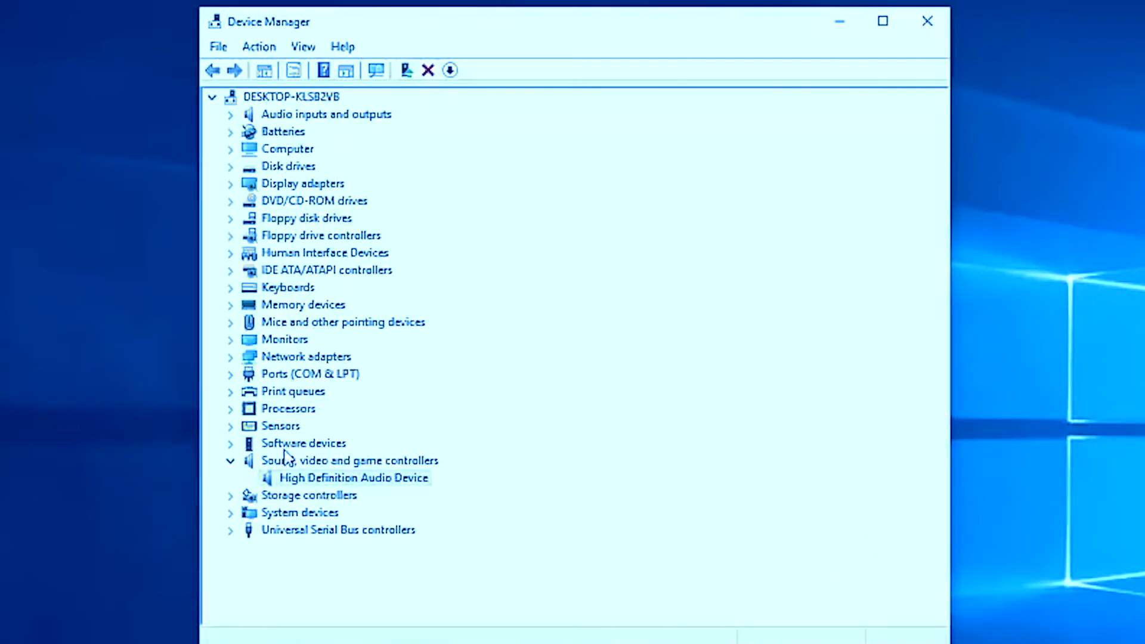
{"action": "left_click", "coordinate": [292, 462]}
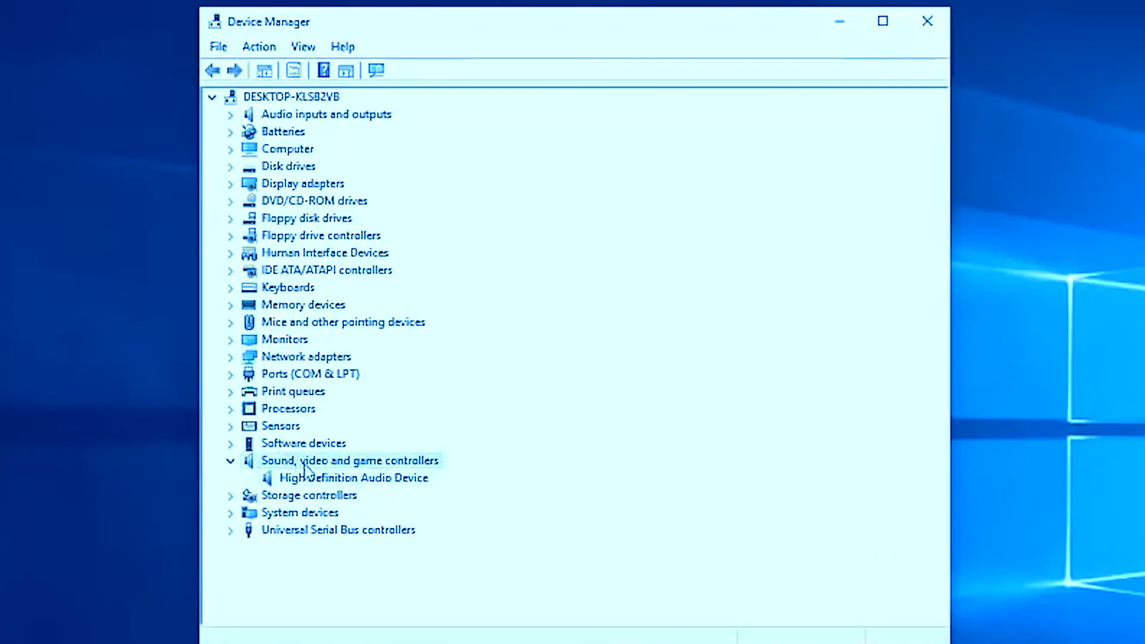
{"action": "left_click", "coordinate": [301, 479]}
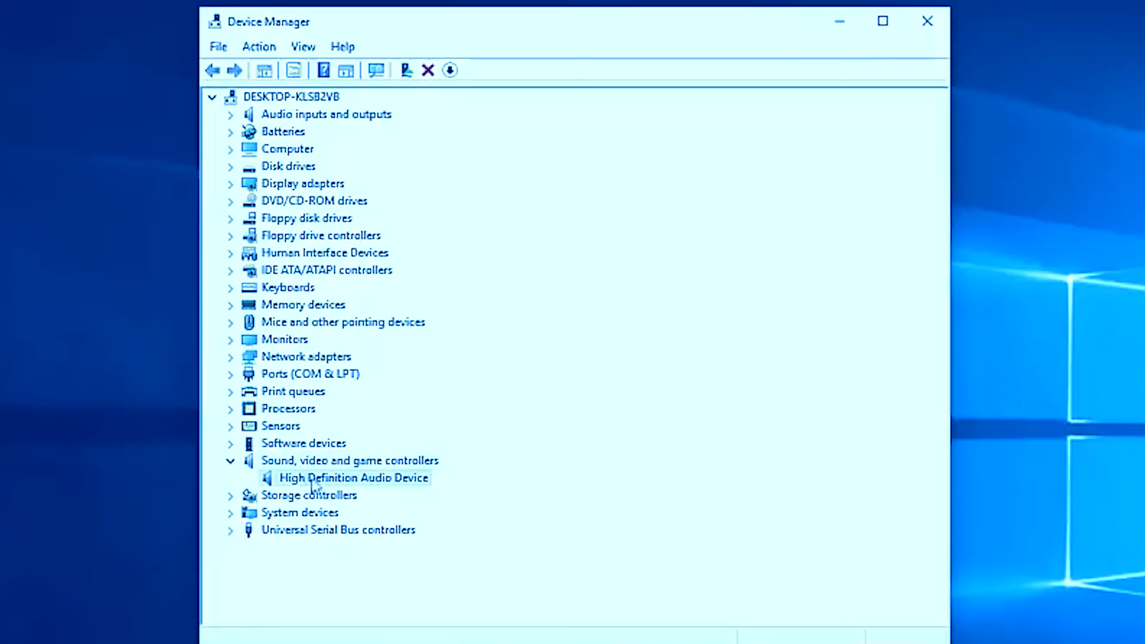
- Uninstall High Definition Audio Device from its right-click menu
{"action": "right_click", "coordinate": [373, 482]}
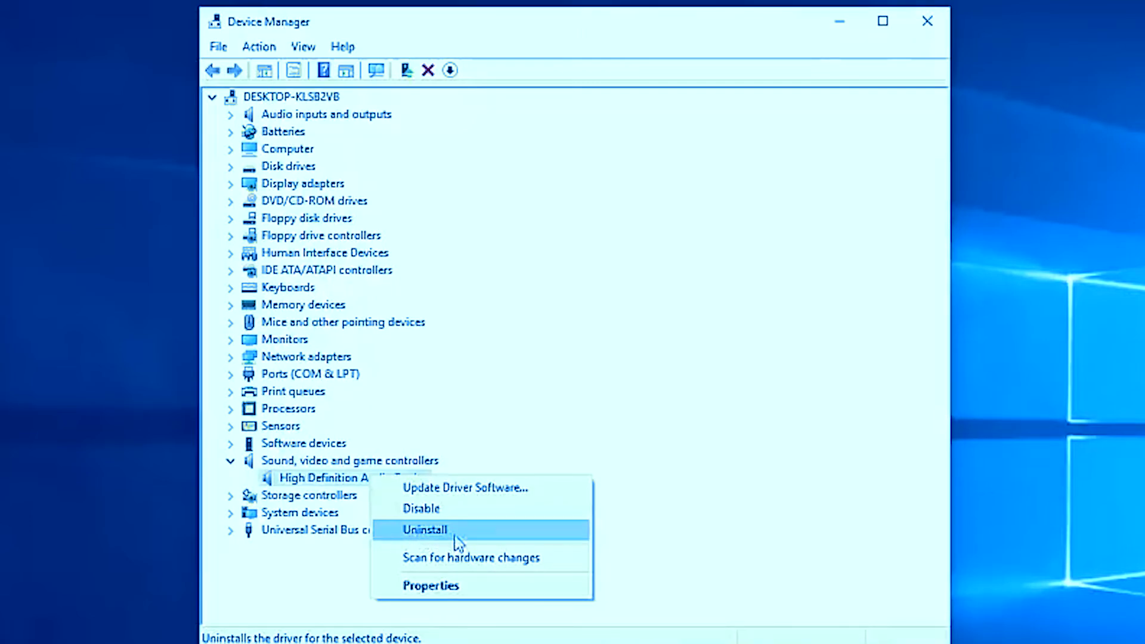
{"action": "left_click", "coordinate": [707, 522]}
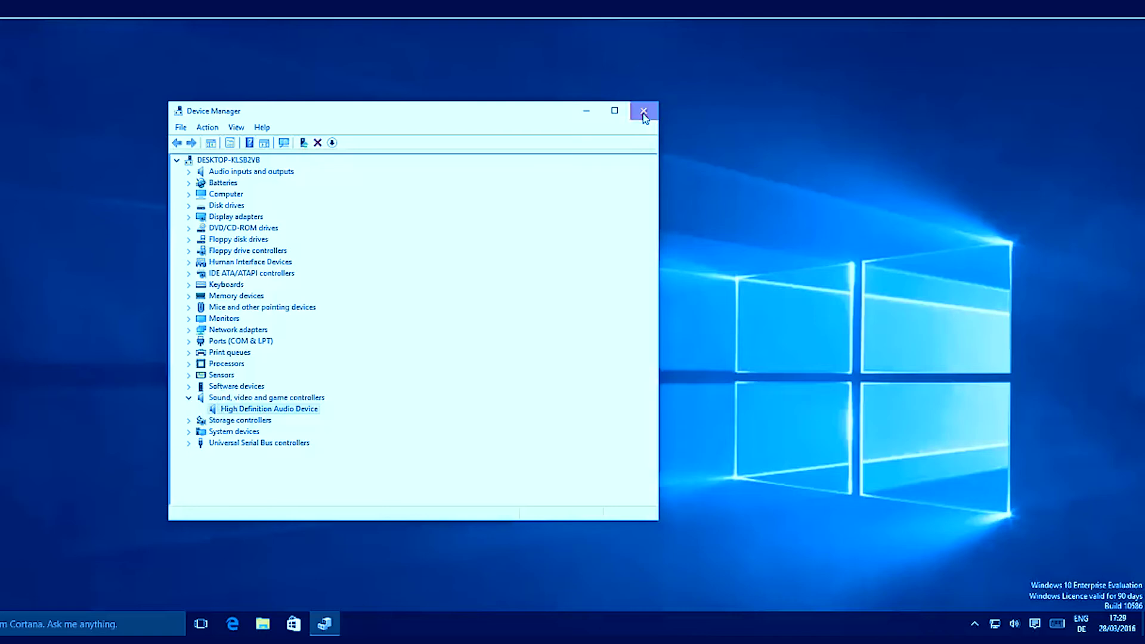
- Close Device Manager, open Playback devices from the tray, centre the Sound window and select Speakers
{"action": "left_click", "coordinate": [928, 24]}
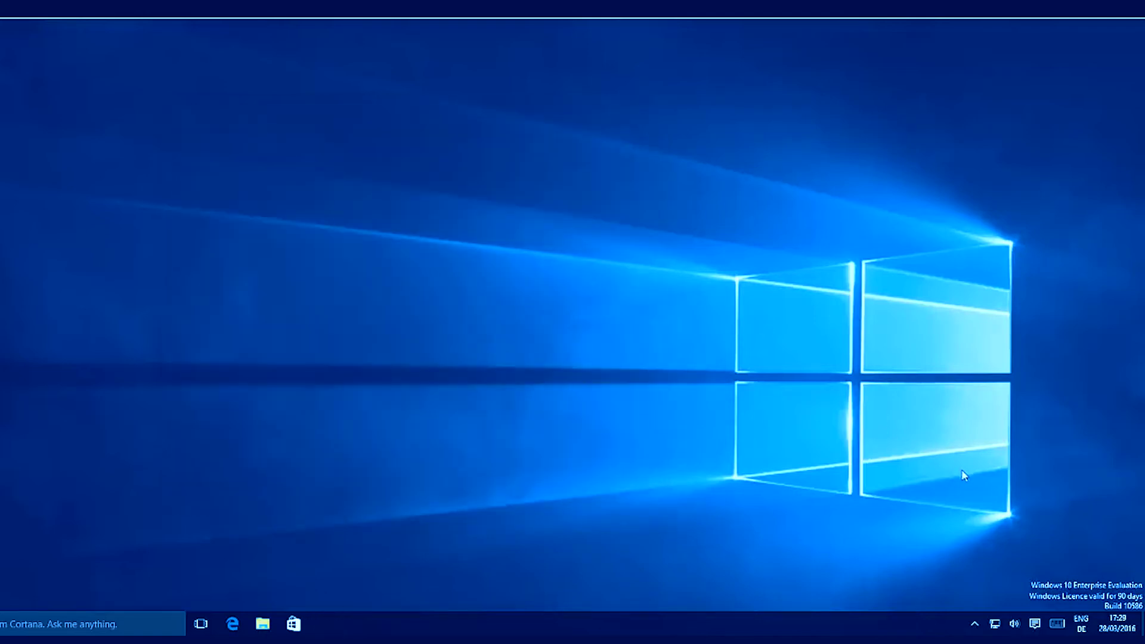
{"action": "right_click", "coordinate": [1012, 626]}
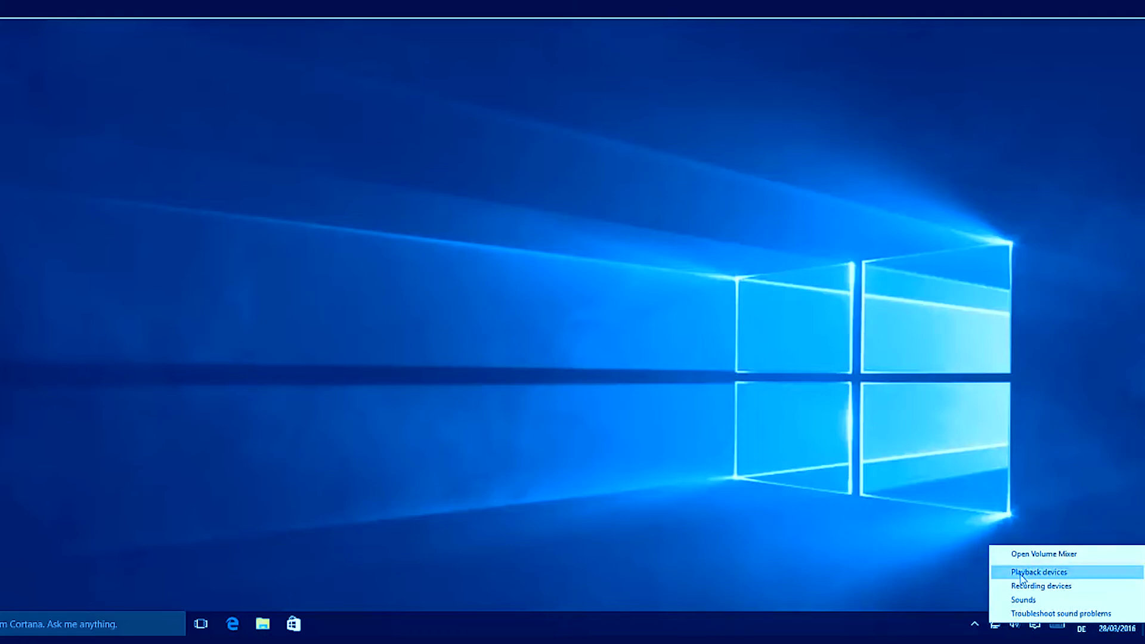
{"action": "left_click", "coordinate": [1022, 573]}
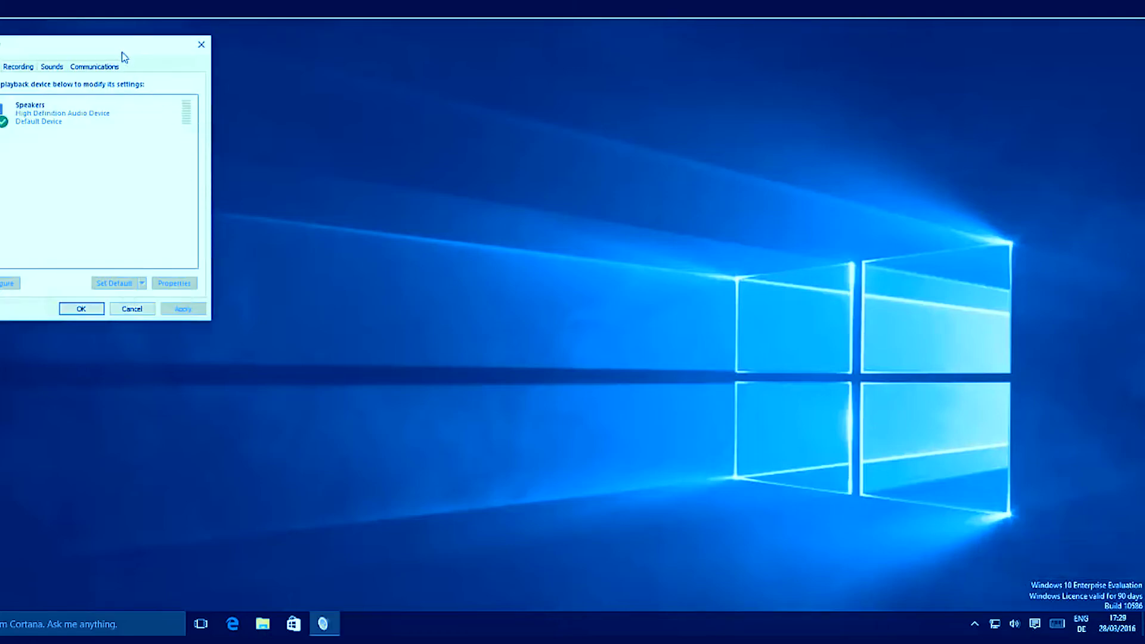
{"action": "left_click_drag", "start_coordinate": [130, 51], "coordinate": [479, 211]}
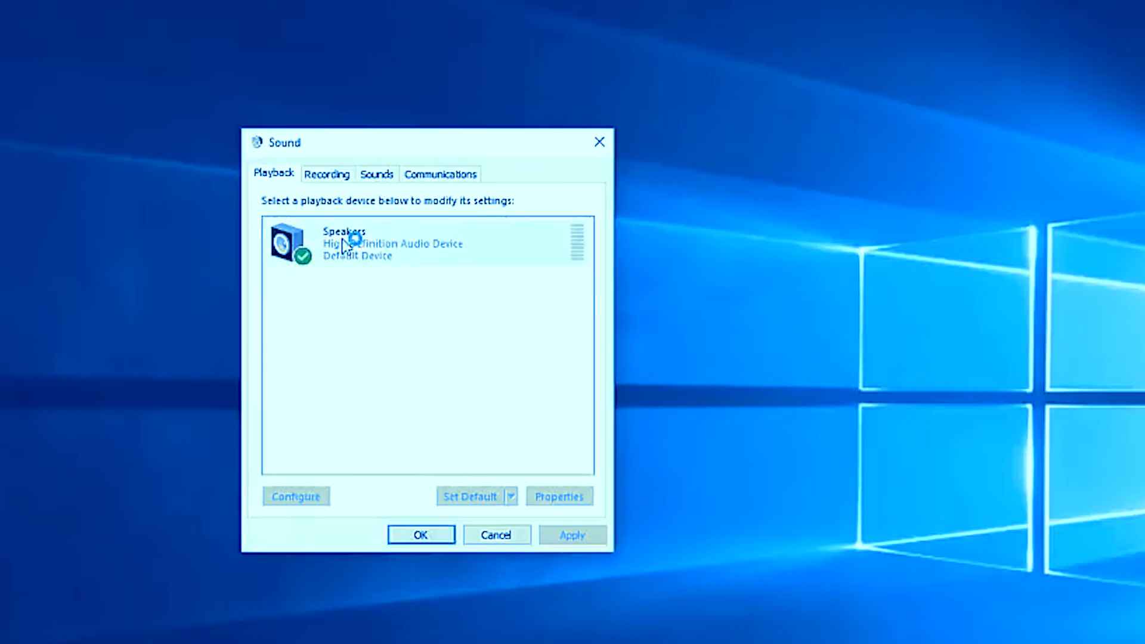
{"action": "left_click", "coordinate": [344, 245]}
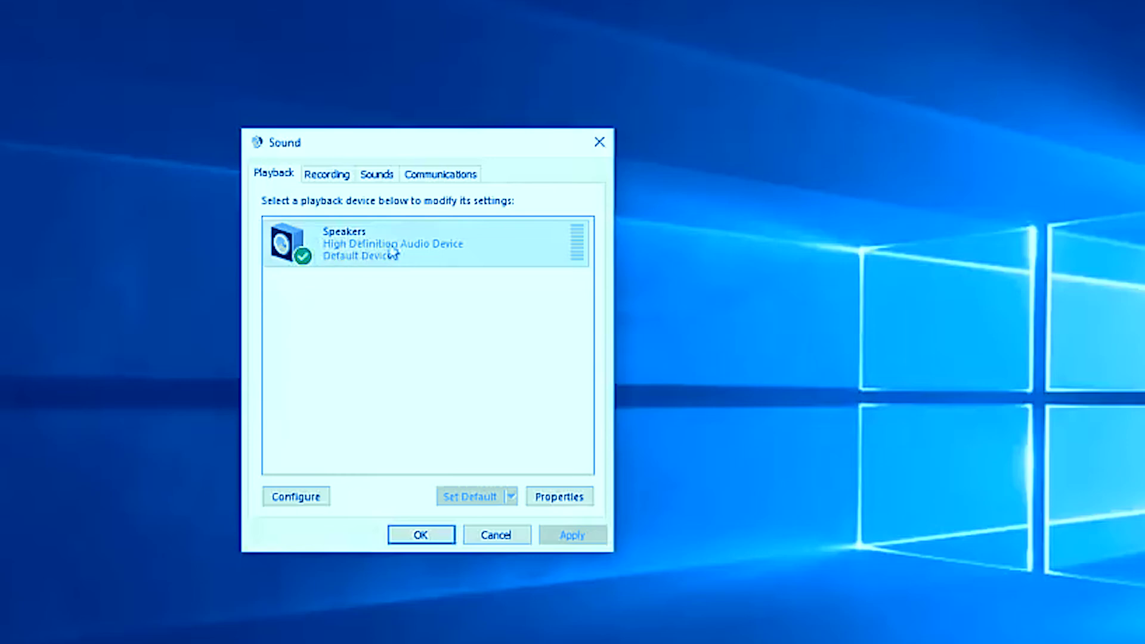
- In Speakers Properties, tick Disable all enhancements on the Enhancements tab and apply it
{"action": "left_click", "coordinate": [559, 498]}
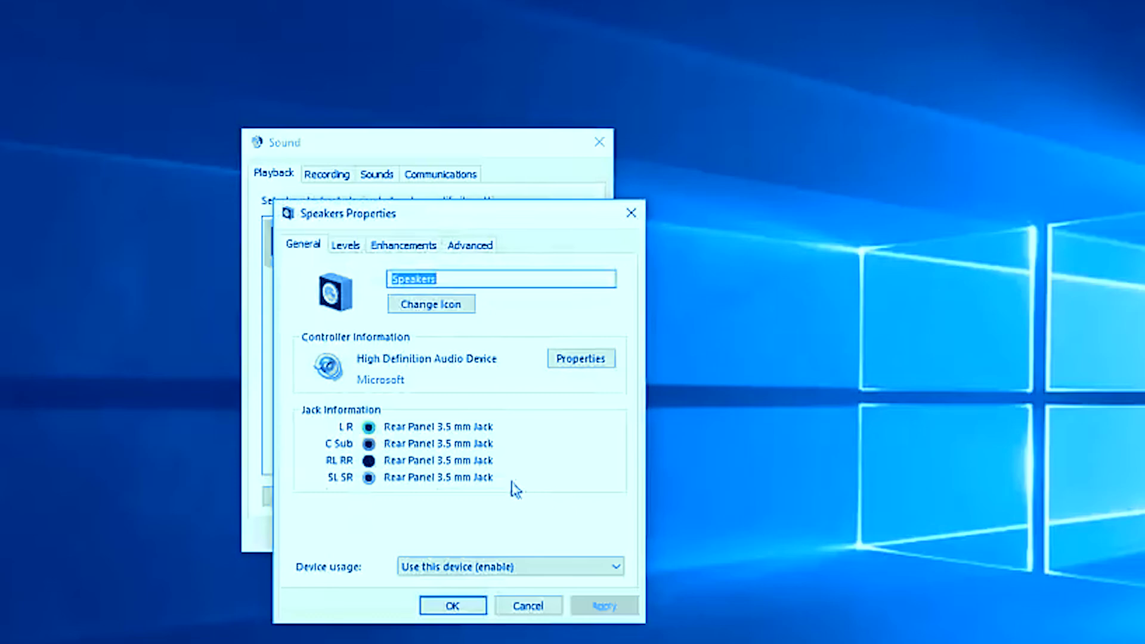
{"action": "left_click", "coordinate": [356, 250]}
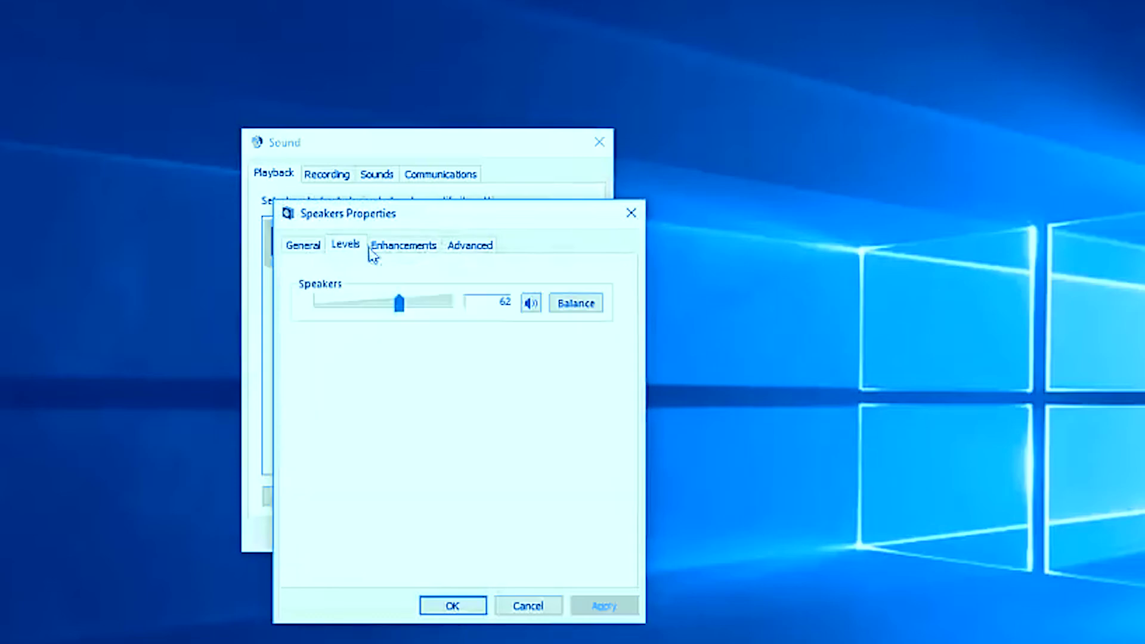
{"action": "left_click", "coordinate": [382, 252]}
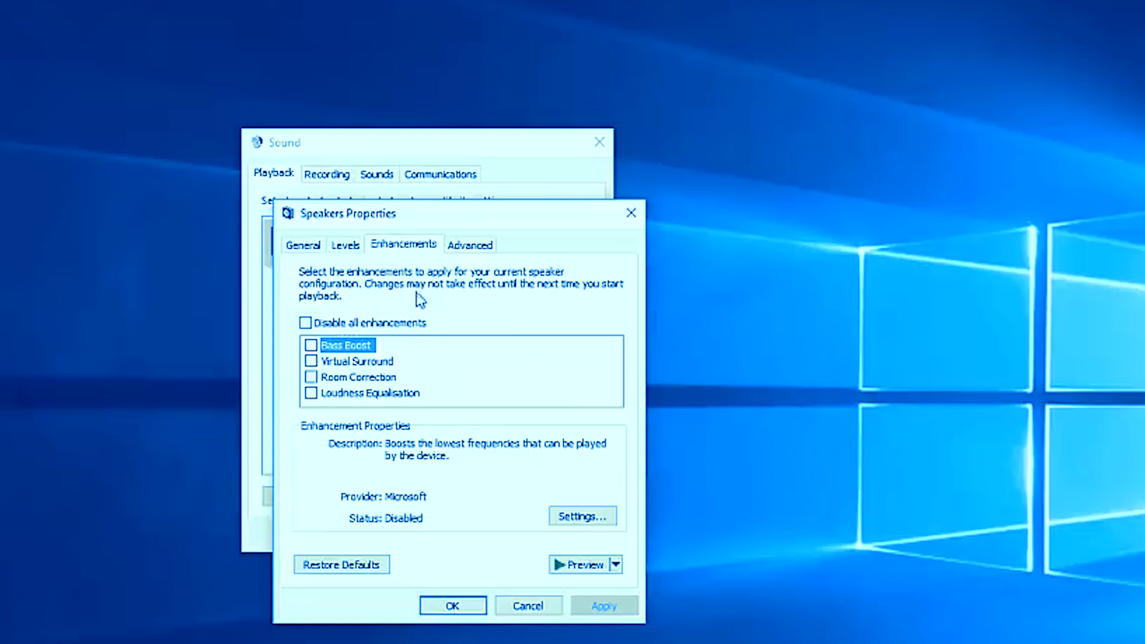
{"action": "left_click", "coordinate": [306, 323]}
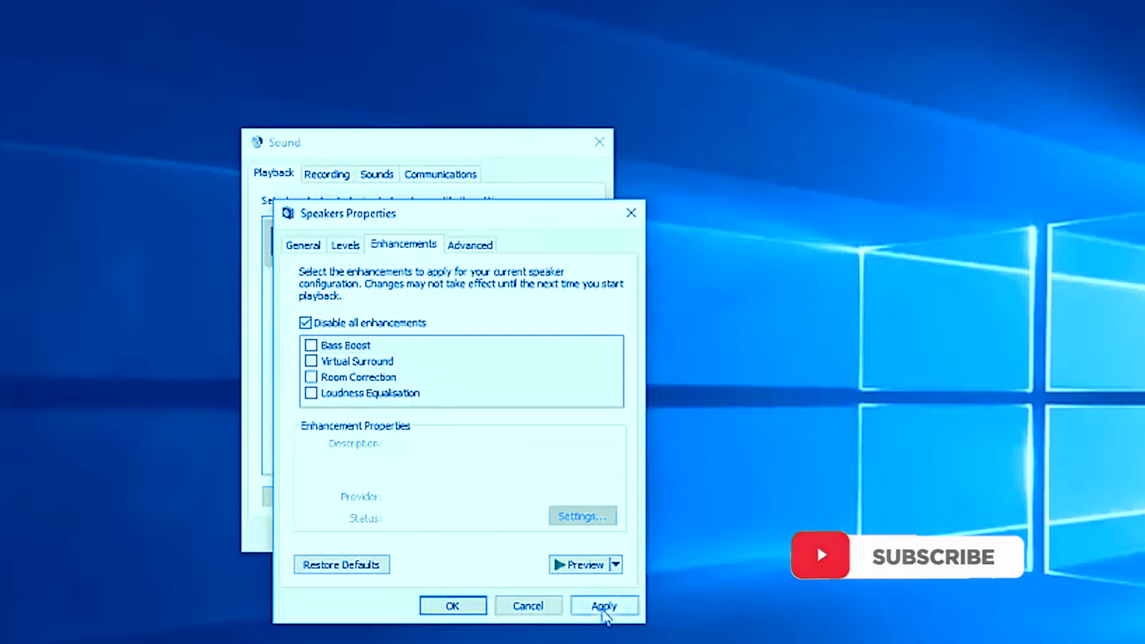
{"action": "left_click", "coordinate": [604, 610]}
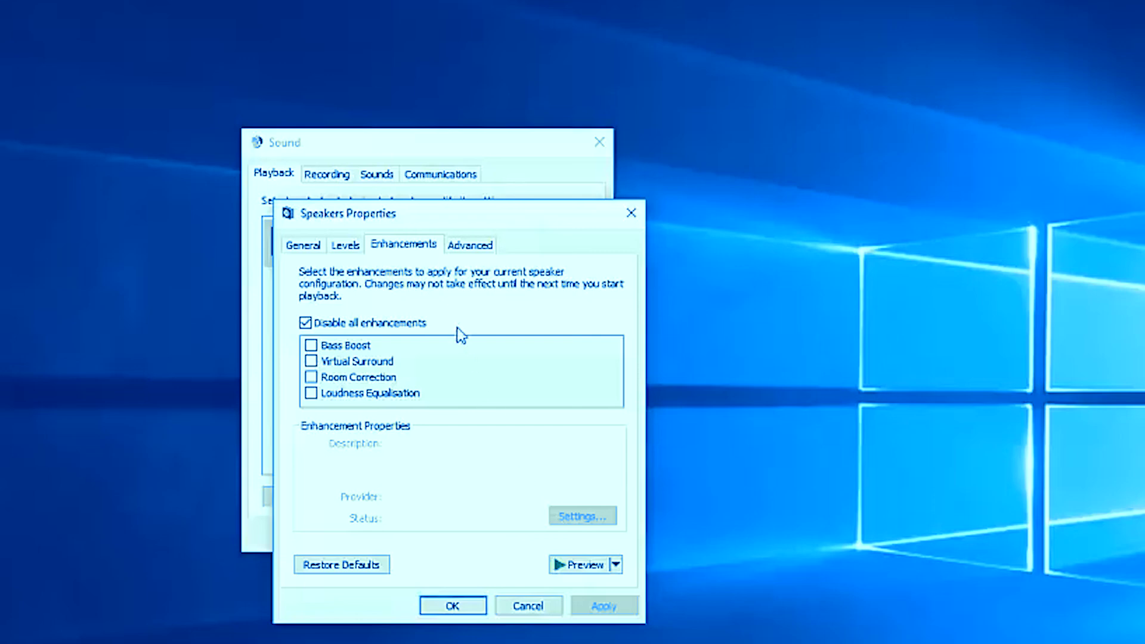
- Choose 24 bit, 192000 Hz (Studio Quality) as the Speakers' default format on the Advanced tab, then move the dialog aside
{"action": "left_click", "coordinate": [470, 248]}
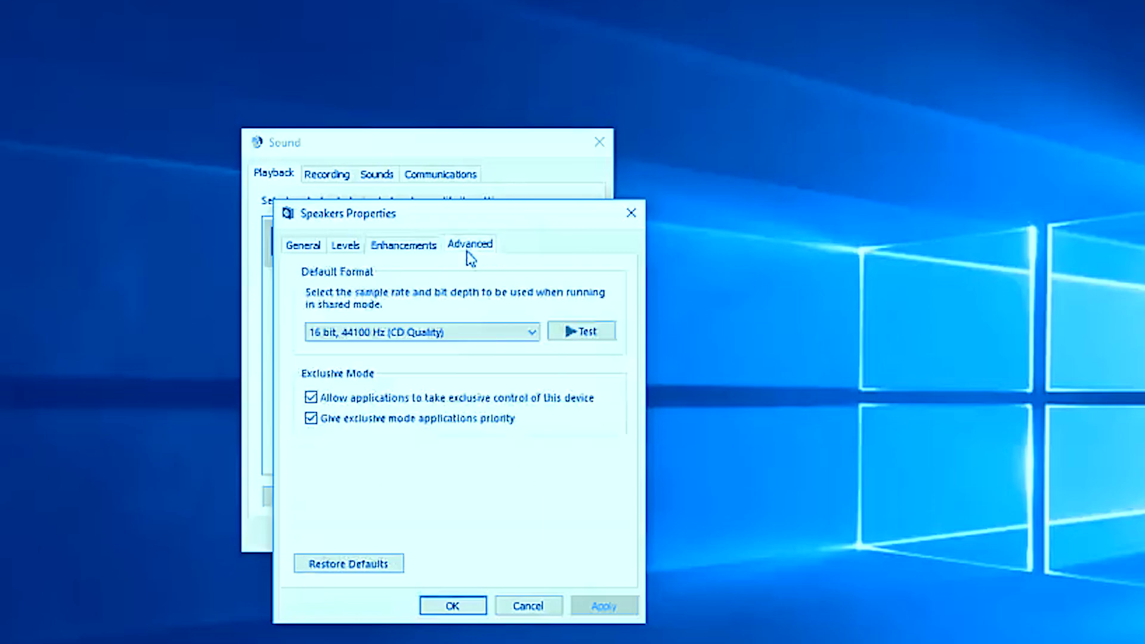
{"action": "left_click", "coordinate": [492, 331]}
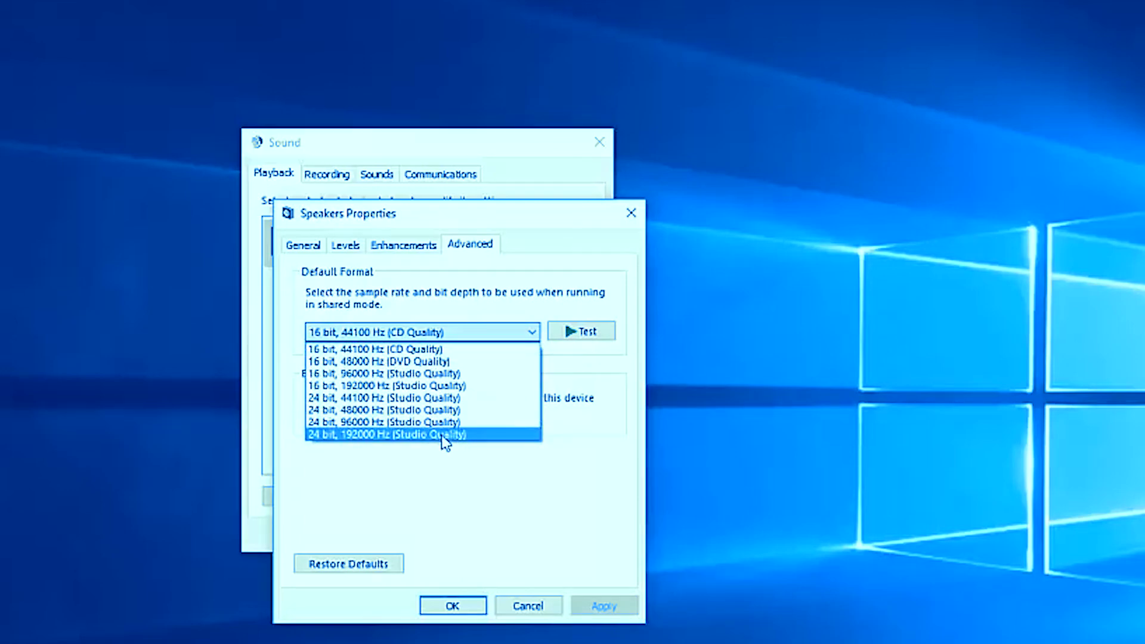
{"action": "left_click", "coordinate": [444, 435]}
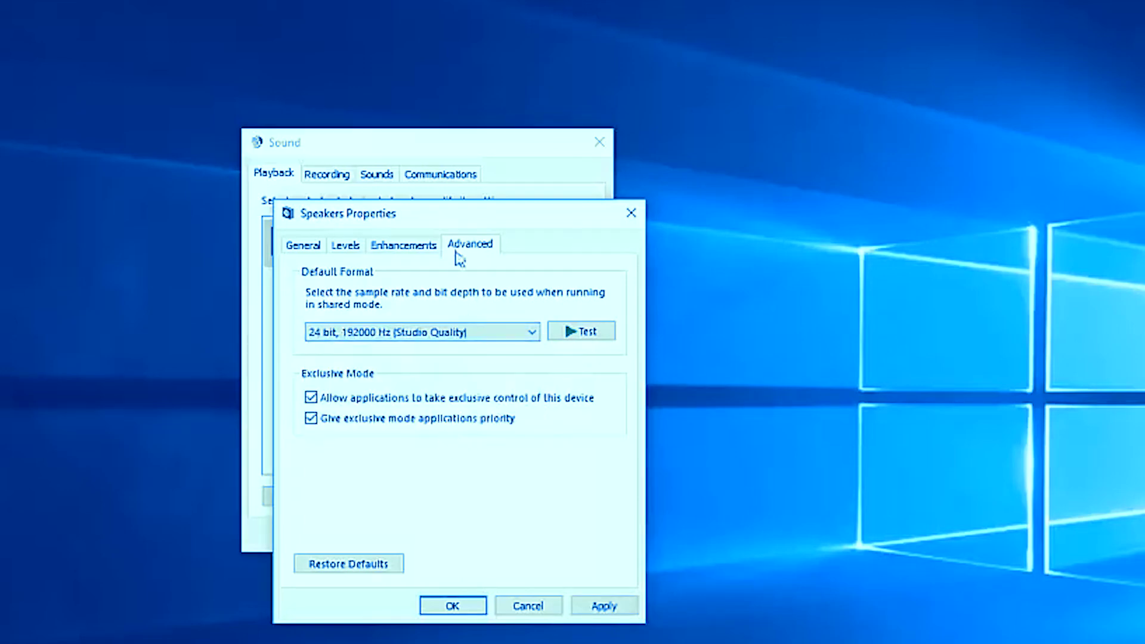
{"action": "left_click_drag", "start_coordinate": [485, 218], "coordinate": [838, 221]}
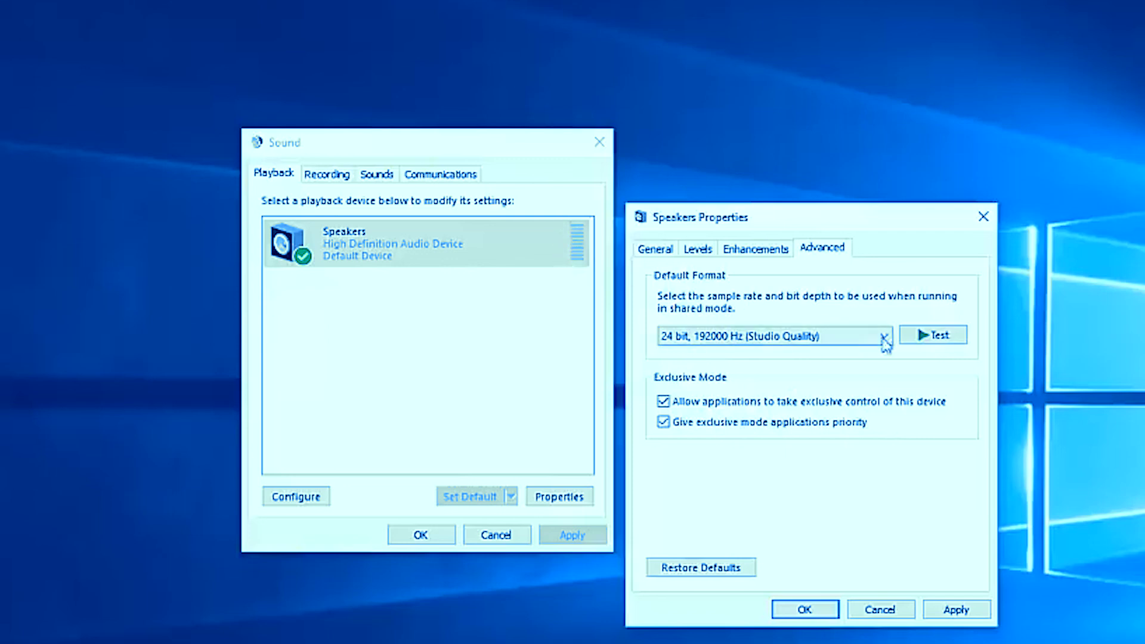
- Test the speakers at 24 bit, 192000 Hz, keep that format, and close Speakers Properties
{"action": "left_click", "coordinate": [930, 337]}
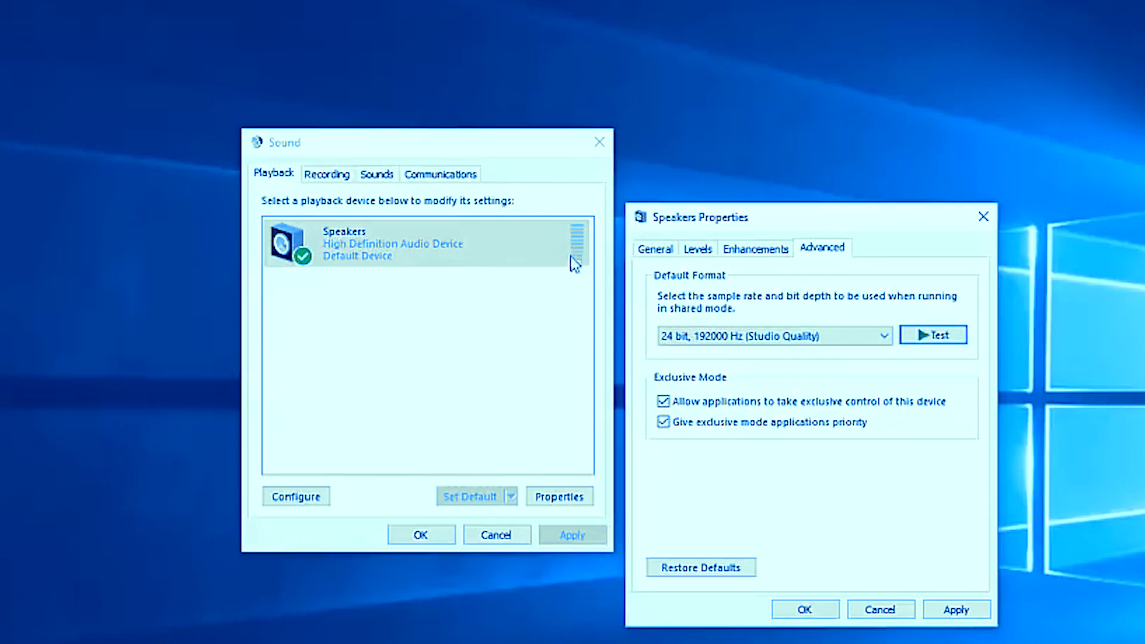
{"action": "left_click", "coordinate": [867, 338]}
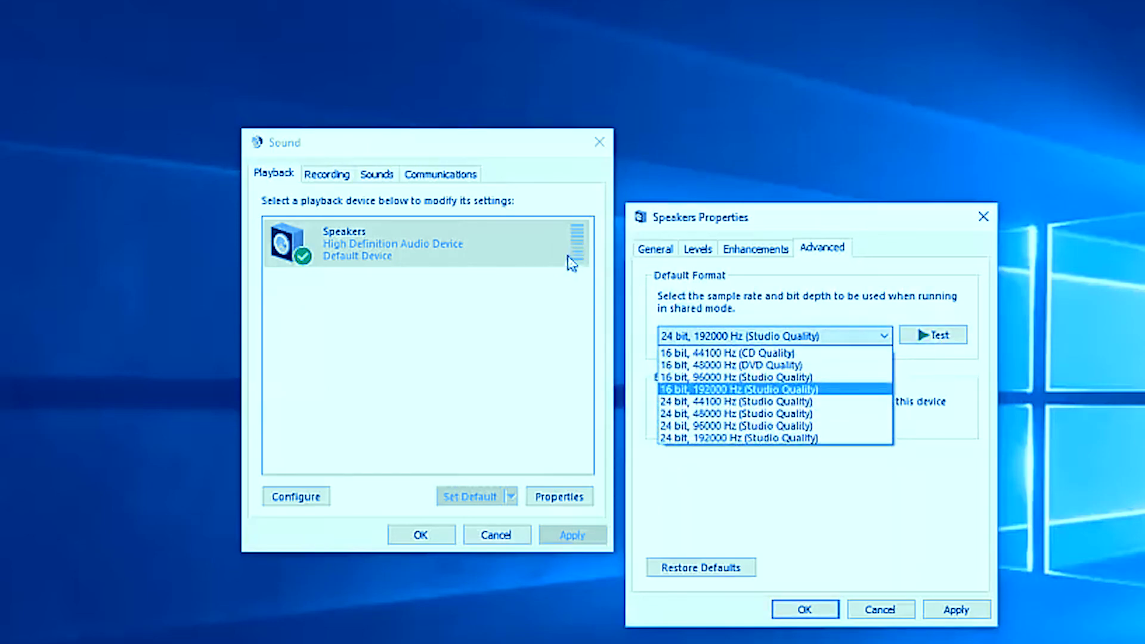
{"action": "left_click", "coordinate": [862, 438]}
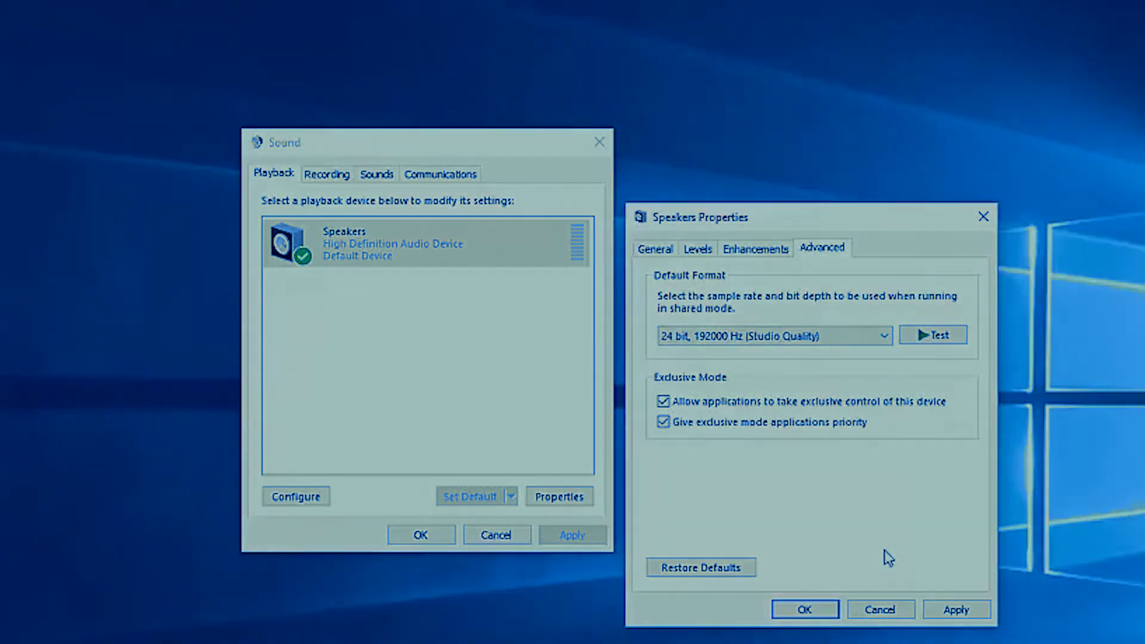
{"action": "left_click", "coordinate": [884, 611]}
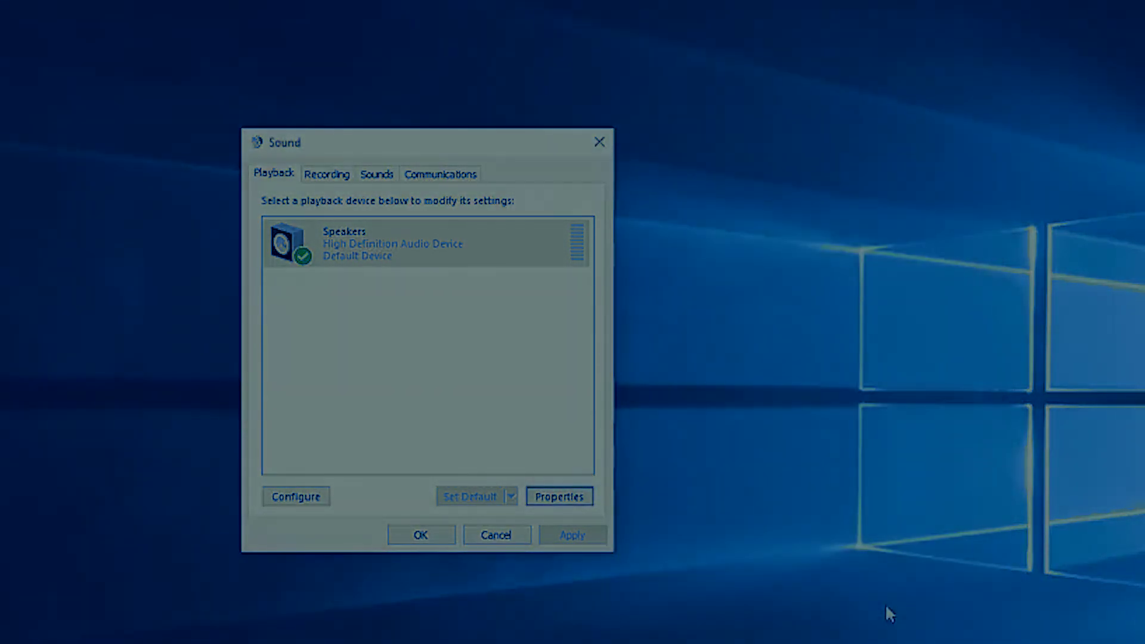